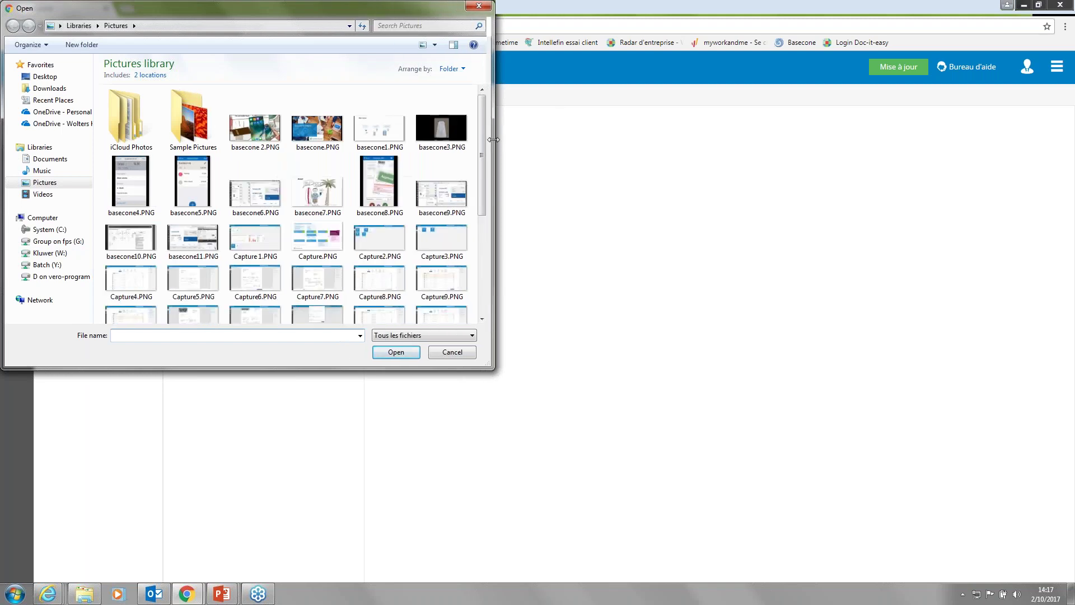
# Upload elektro store factures.pdf and elfacture primagaz.pdf from the factures folder to the WEBIN Elektro Store administration.
pyautogui.click(487, 8)
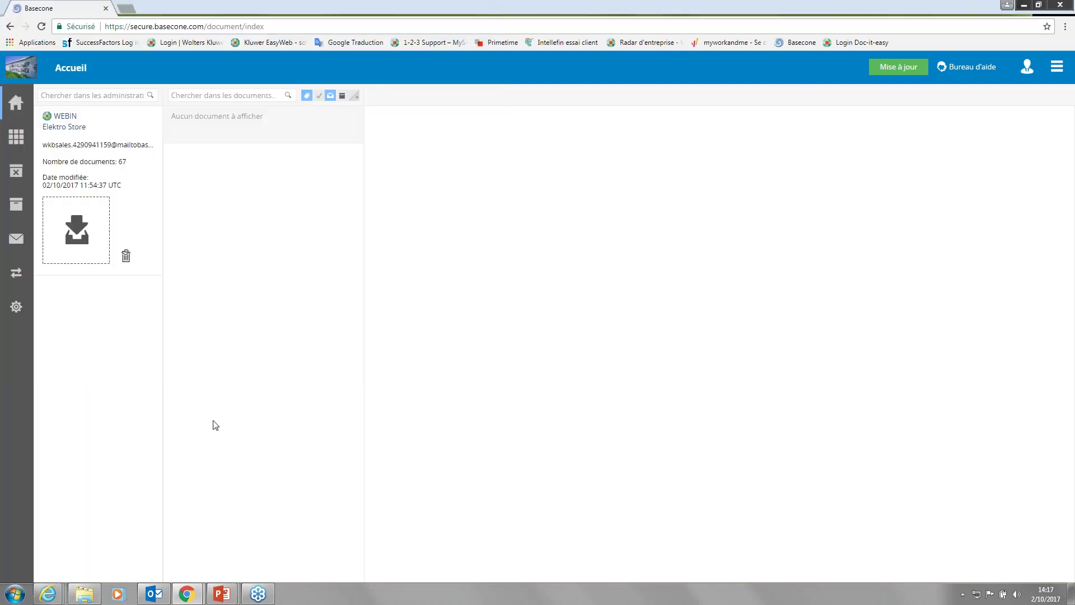
pyautogui.click(85, 595)
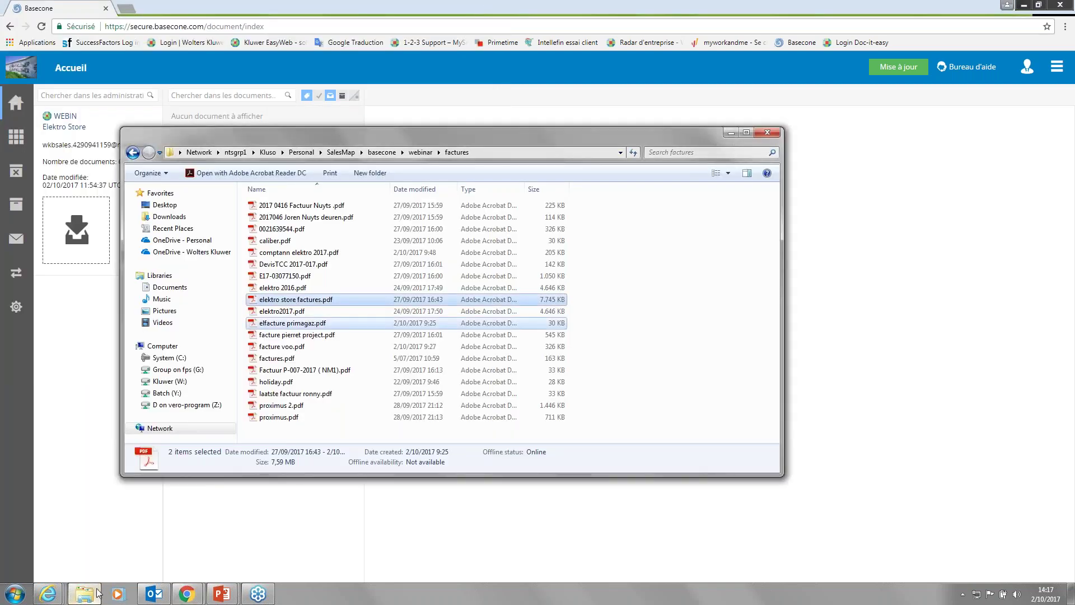
pyautogui.click(318, 303)
pyautogui.keyDown('ctrl'); pyautogui.click(313, 323); pyautogui.keyUp('ctrl')
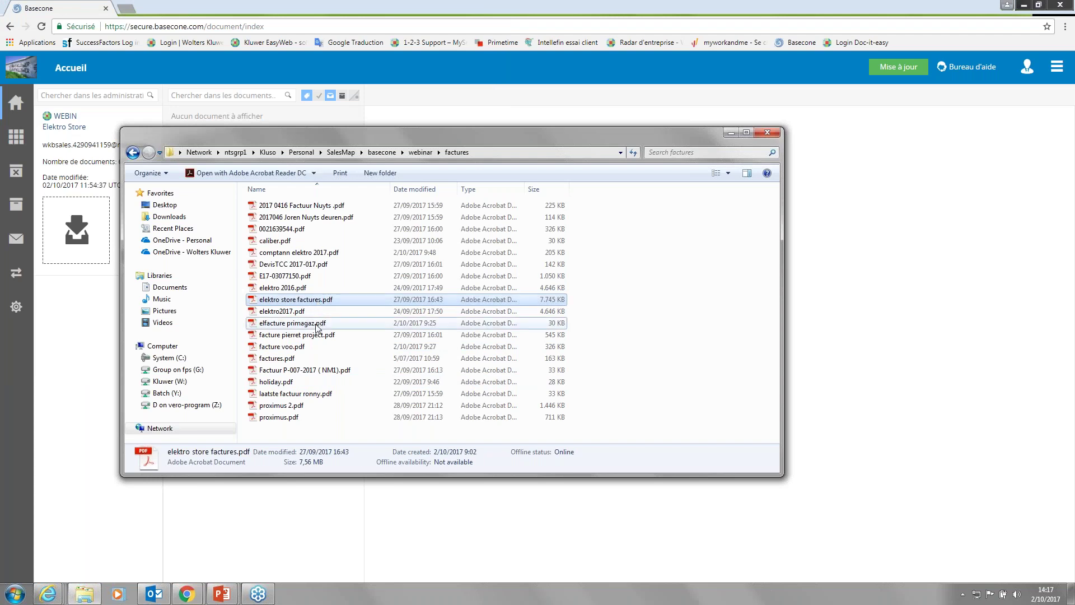
pyautogui.moveTo(318, 304); pyautogui.dragTo(79, 226)
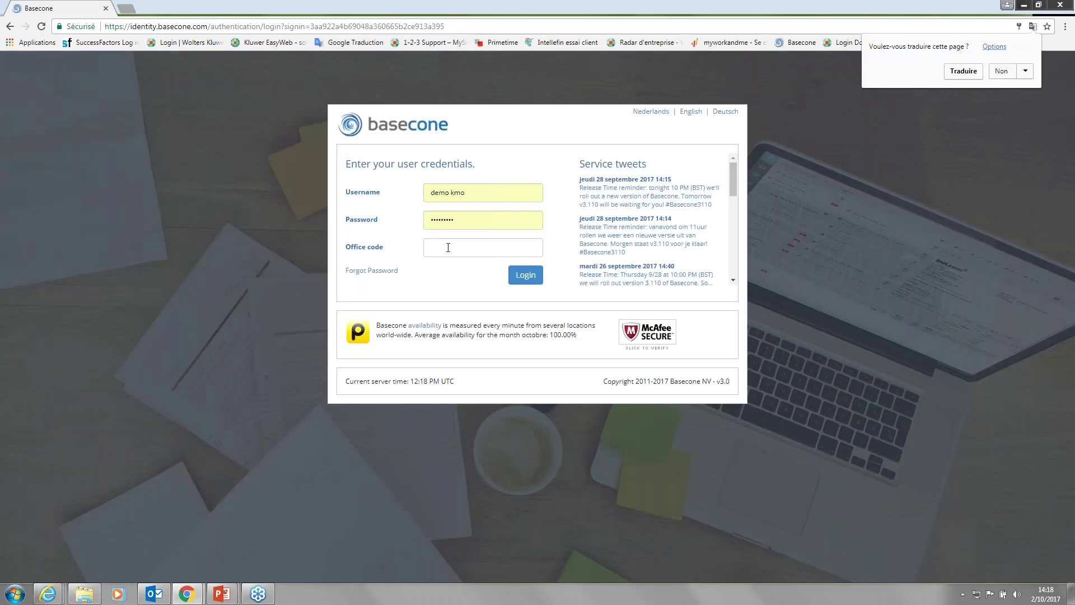
# Enter the office code and log in to Basecone with the prefilled demo credentials.
pyautogui.click(448, 248)
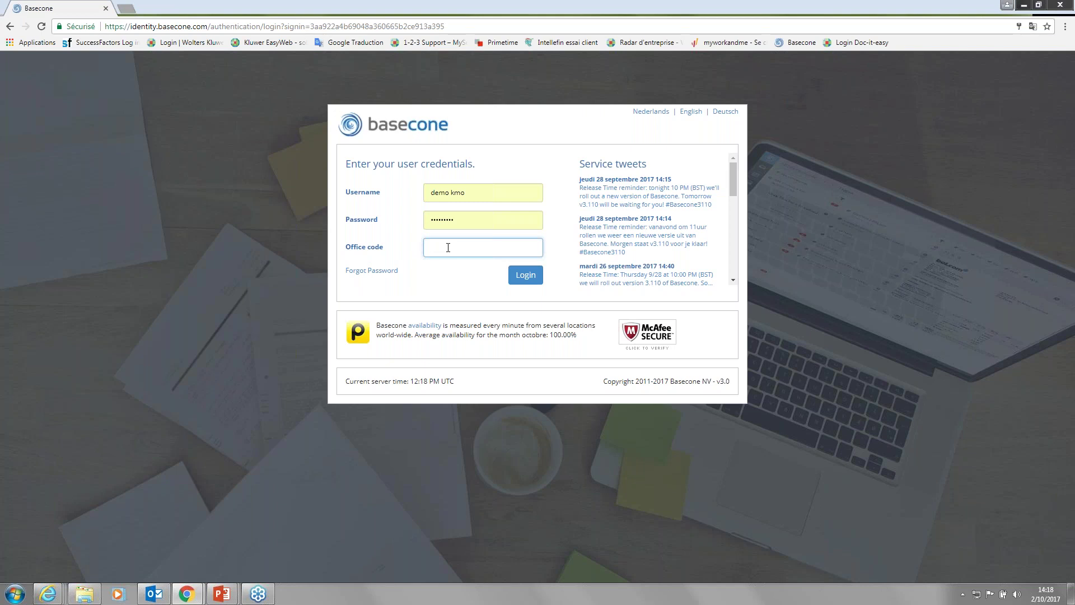
pyautogui.write('wkbsales')
pyautogui.click(525, 276)
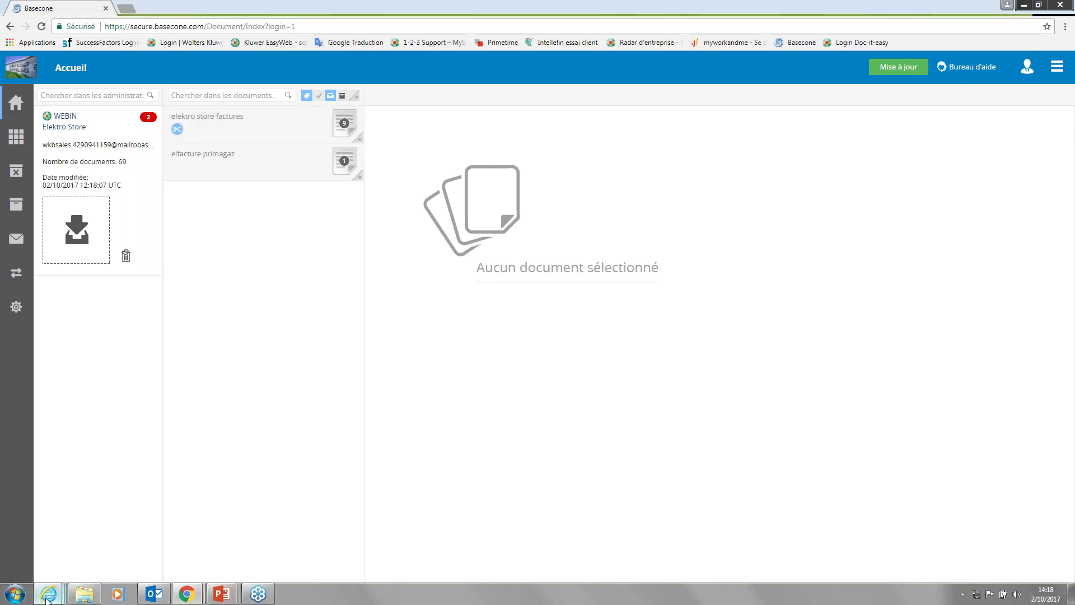
# Switch to the Basecone window in Internet Explorer and reload the workload matrix.
pyautogui.moveTo(48, 592)
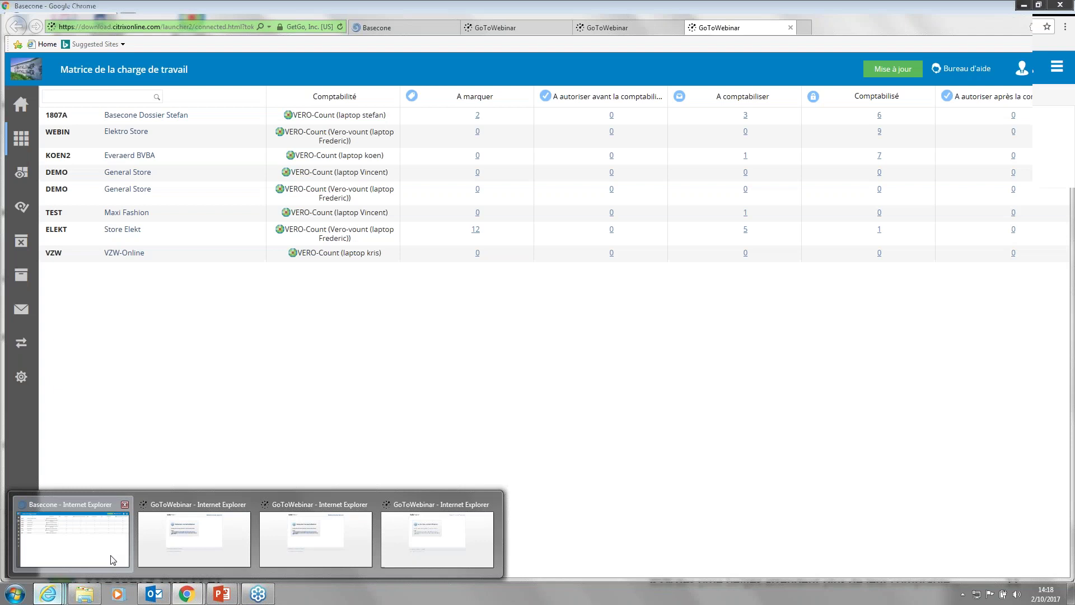
pyautogui.click(113, 560)
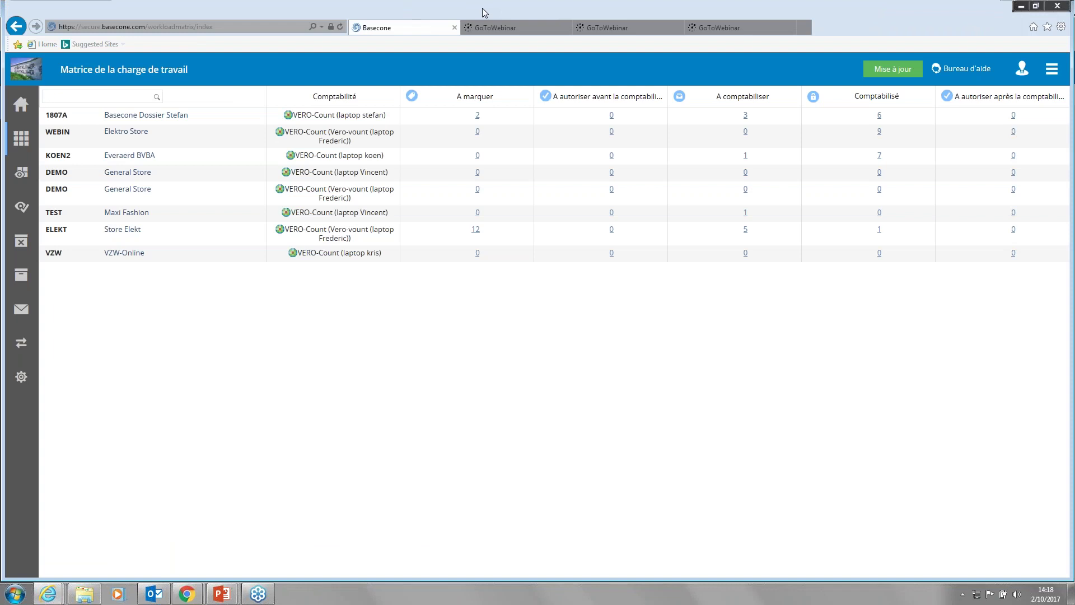
pyautogui.click(28, 146)
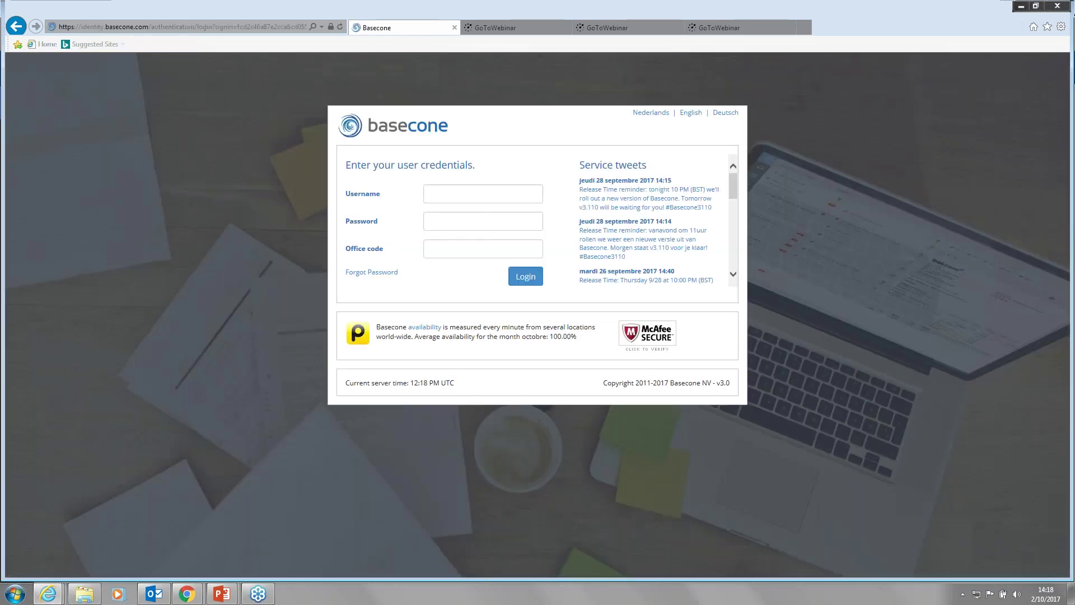
# Log in with the saved demo account username and enter the office code.
pyautogui.click(428, 193)
pyautogui.click(431, 193)
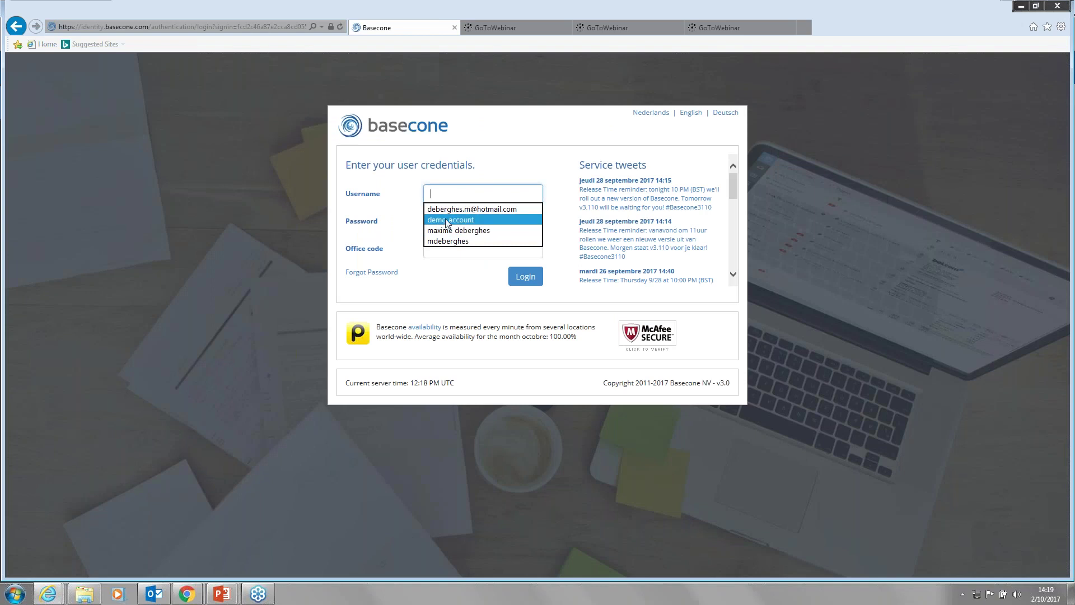
pyautogui.click(445, 219)
pyautogui.click(444, 247)
pyautogui.write('wkbsales')
pyautogui.press('Return')
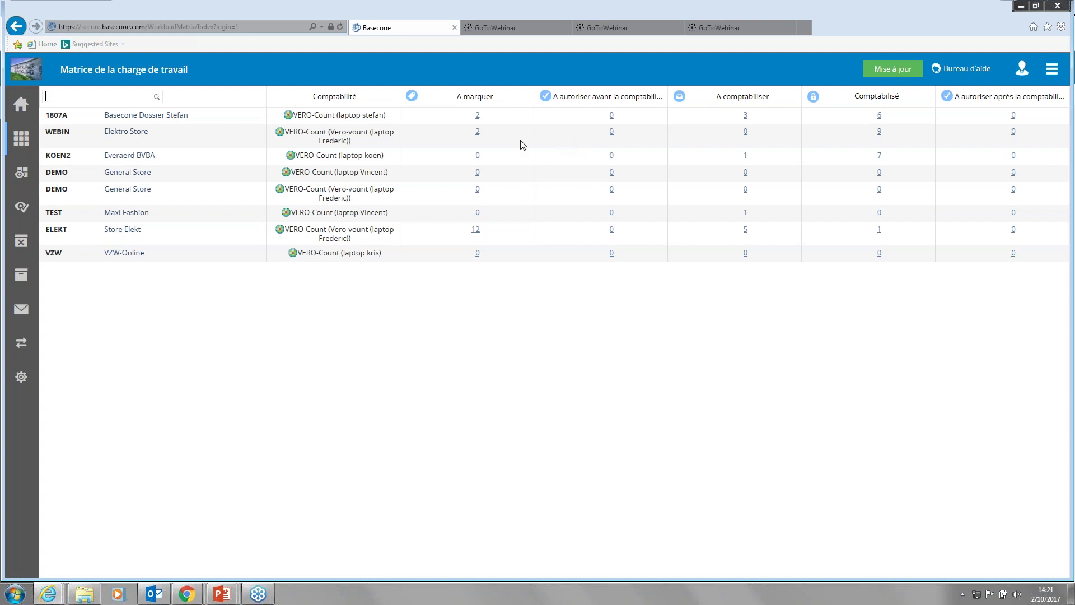
# Open the WEBIN Elektro Store documents awaiting tagging and review the first three pages of elektro store factures.
pyautogui.click(477, 136)
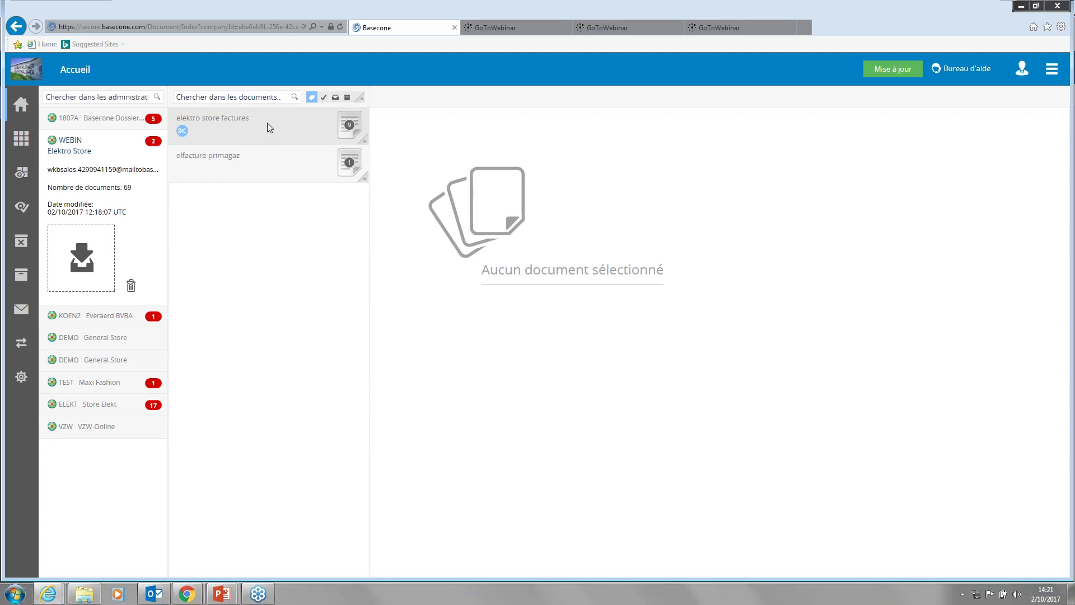
pyautogui.click(360, 140)
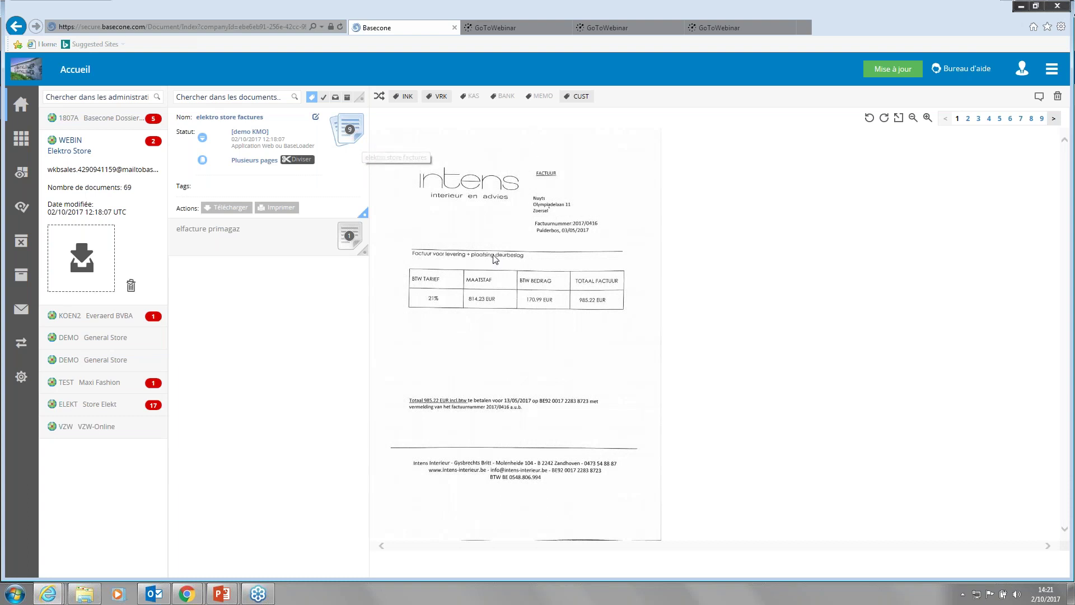
pyautogui.click(968, 119)
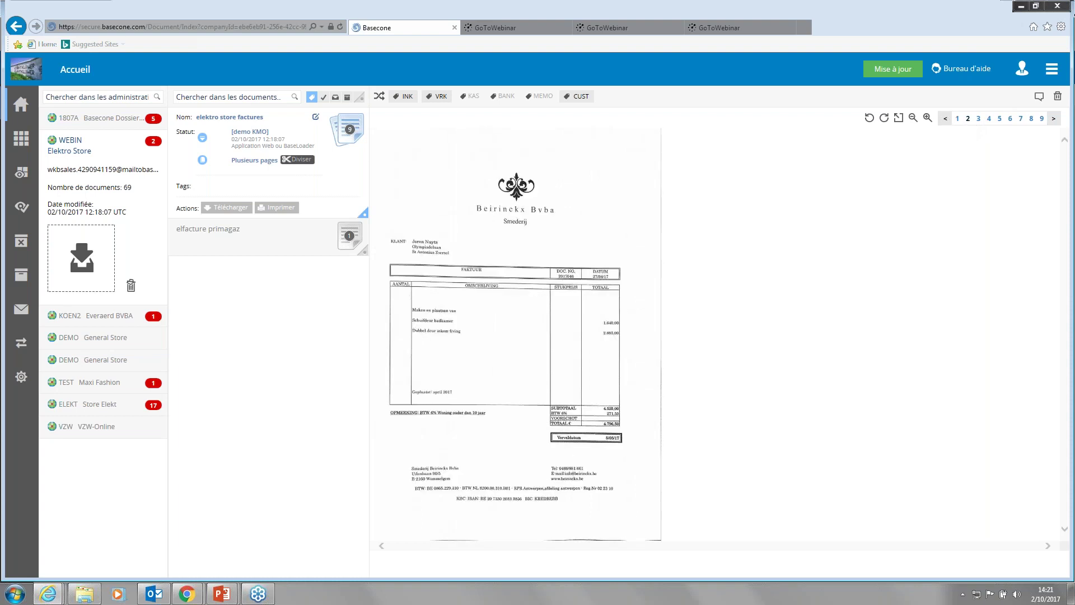
pyautogui.click(978, 119)
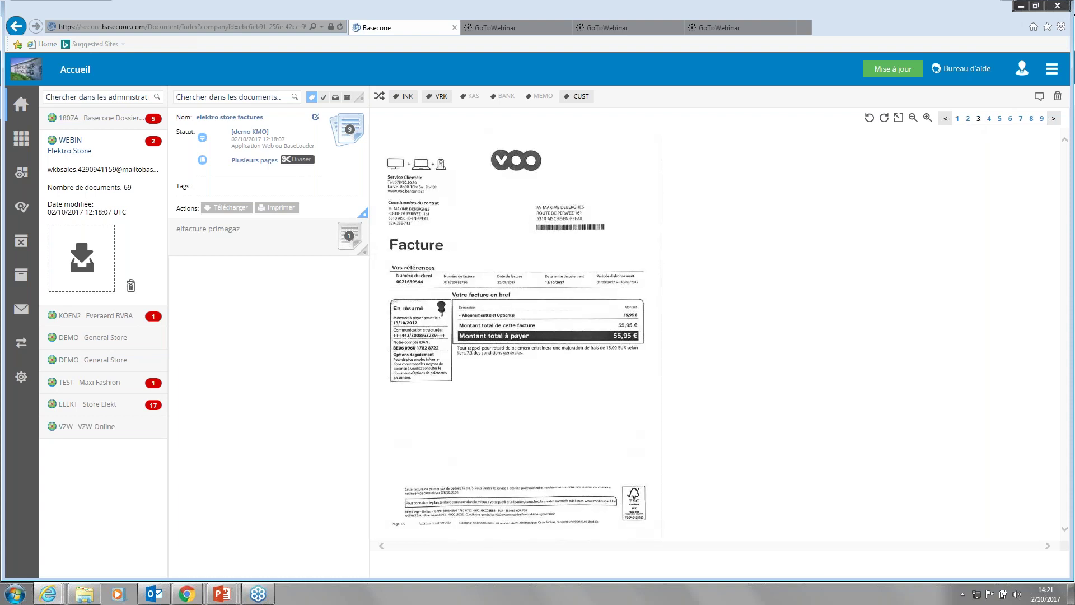
pyautogui.click(956, 120)
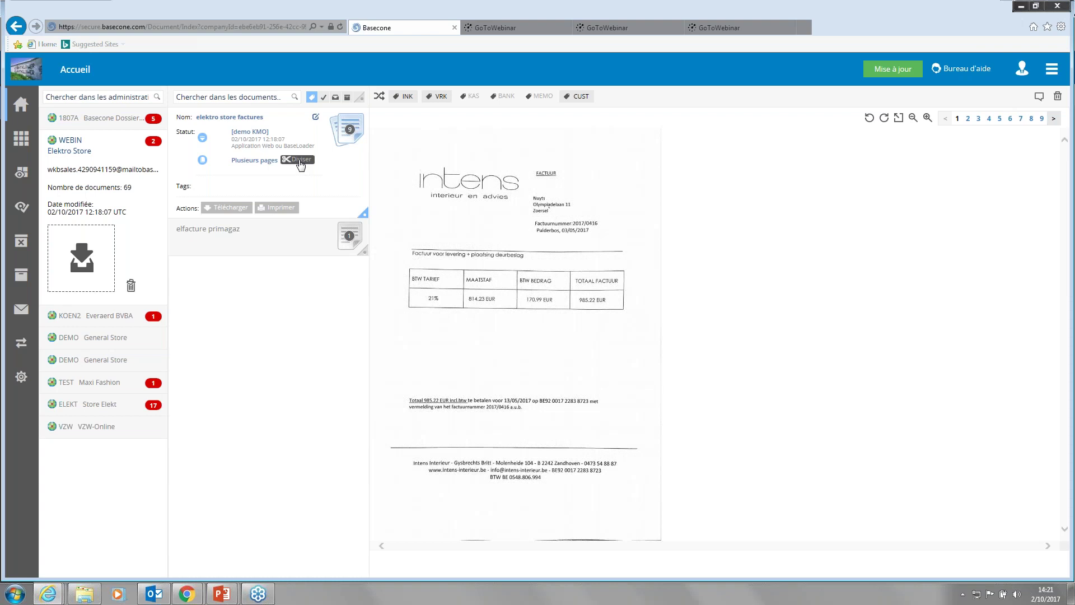
# Divide the elektro store factures document per page.
pyautogui.click(299, 161)
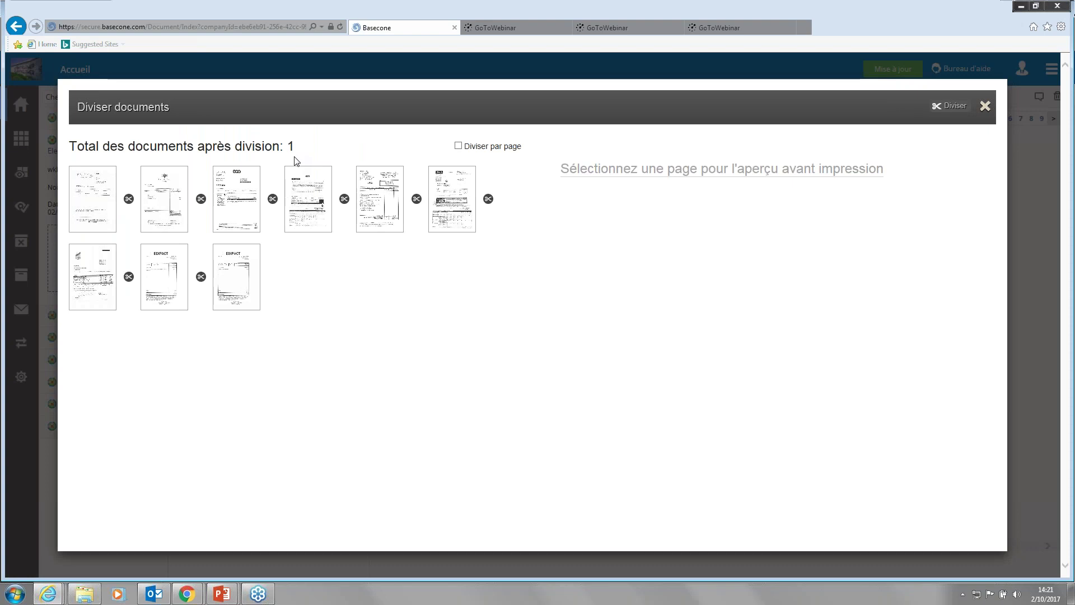
pyautogui.click(458, 147)
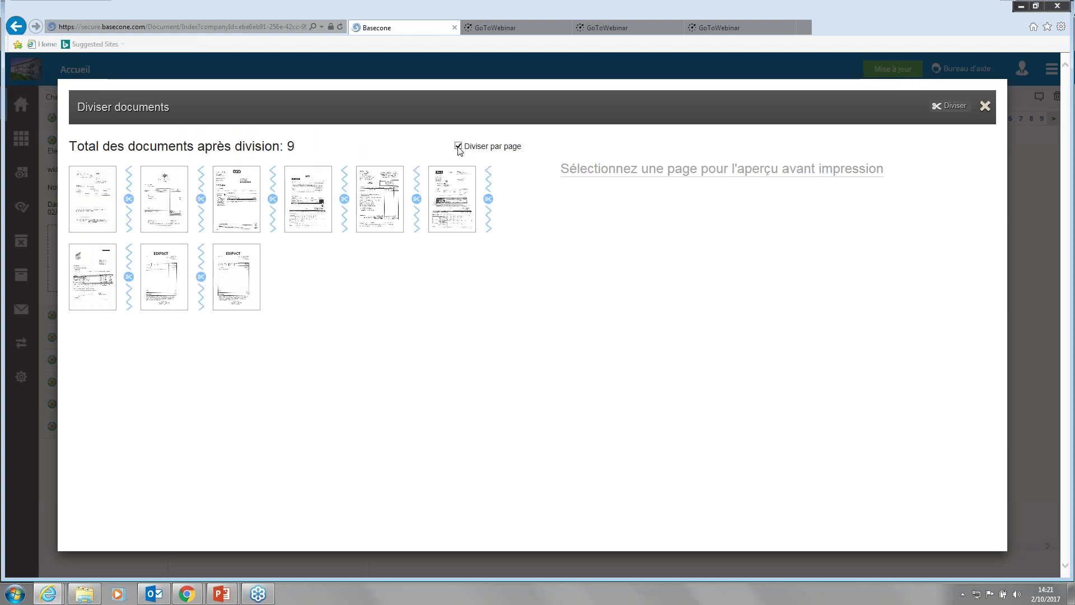
pyautogui.click(941, 112)
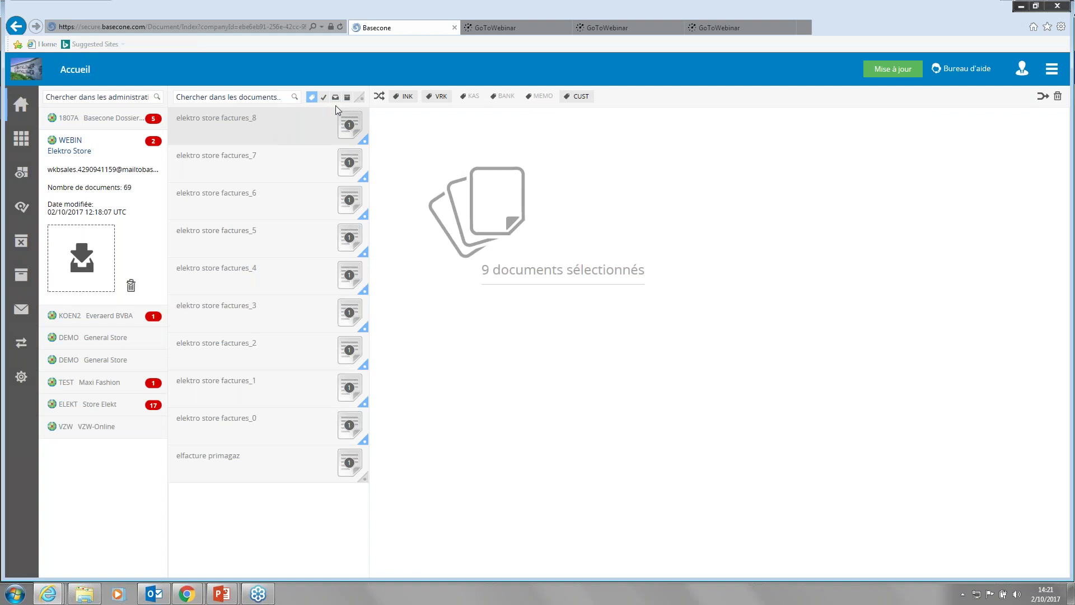
# Clear the selection of the split documents and preview elektro store factures_6.
pyautogui.click(359, 98)
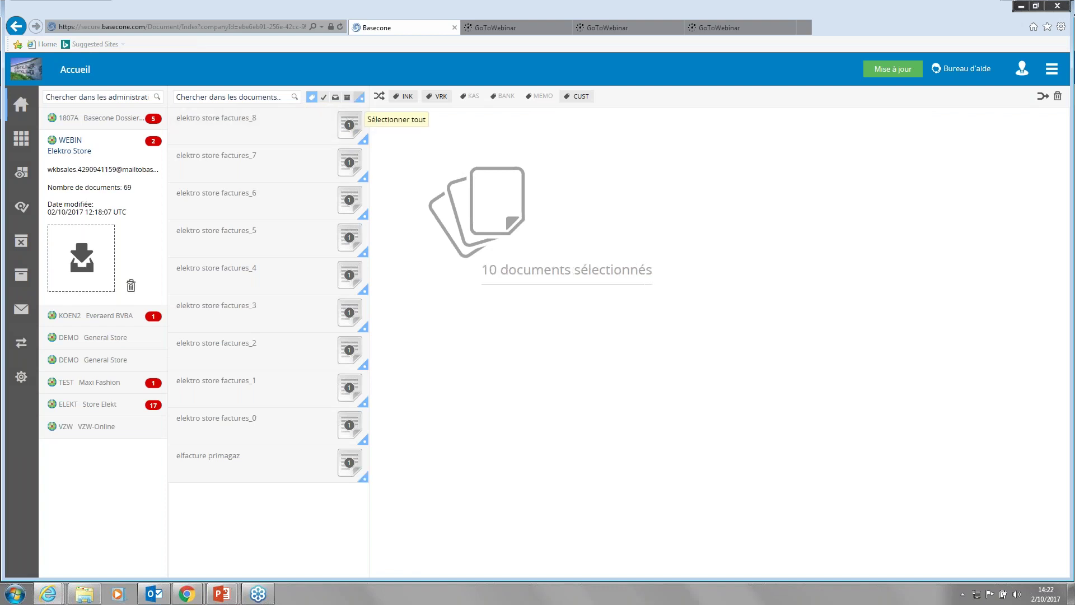
pyautogui.click(359, 98)
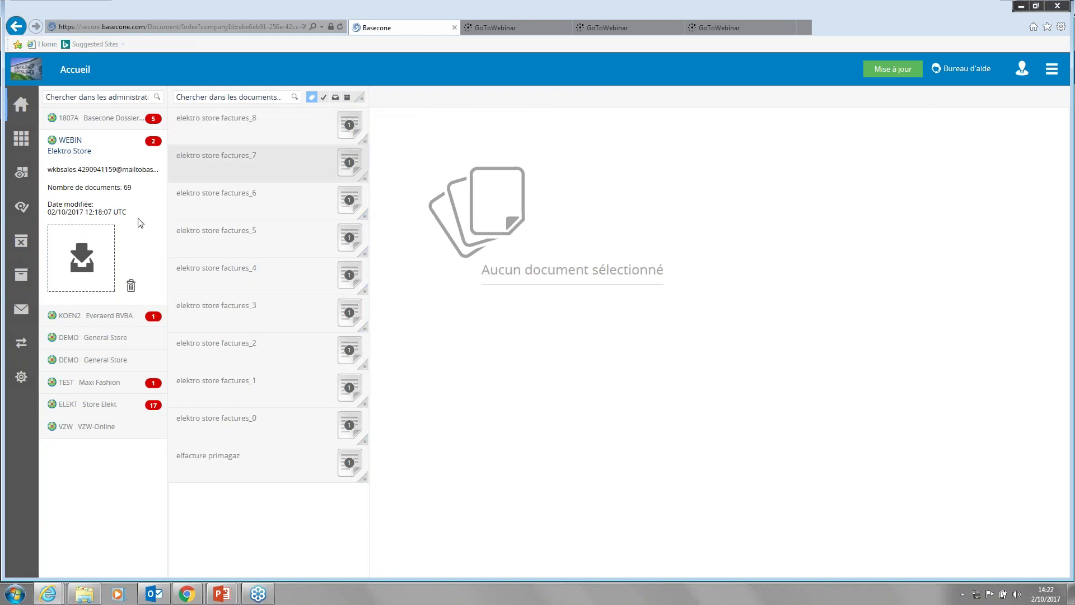
pyautogui.click(259, 206)
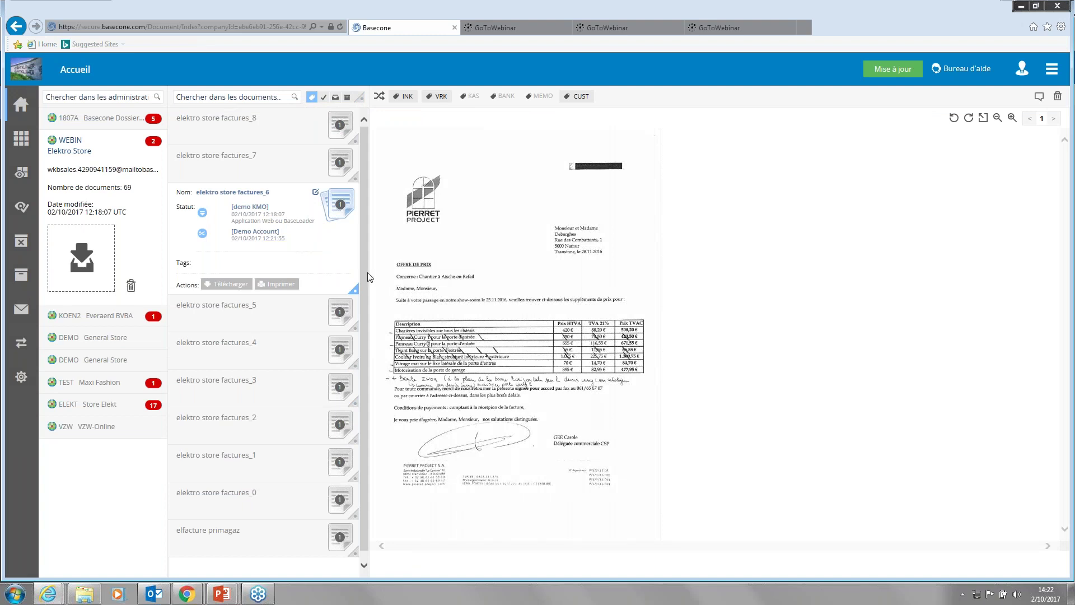
pyautogui.scroll(-1, 280, 297)
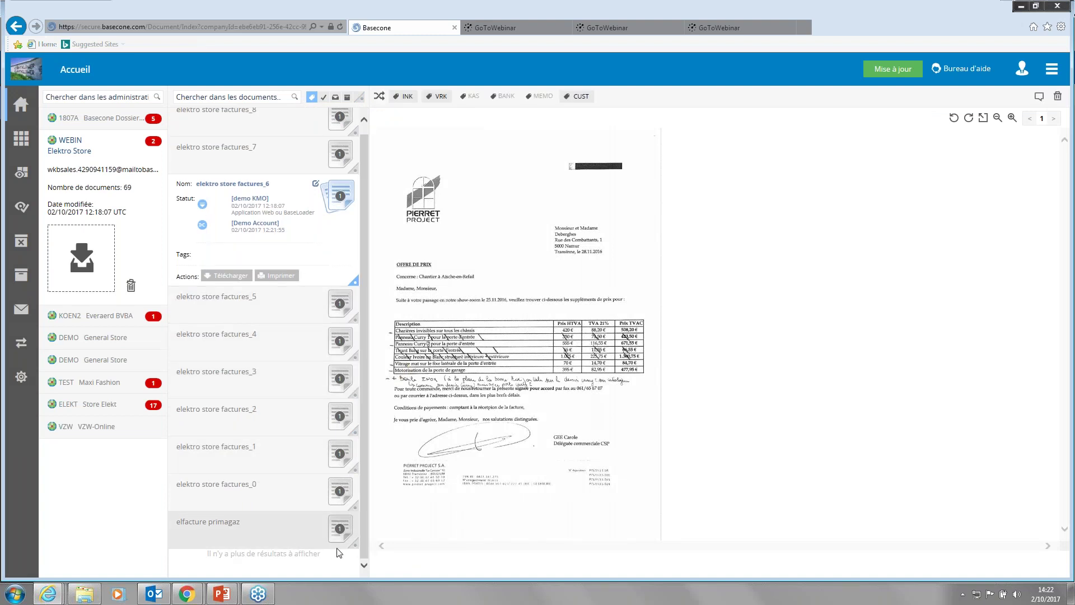
pyautogui.click(355, 282)
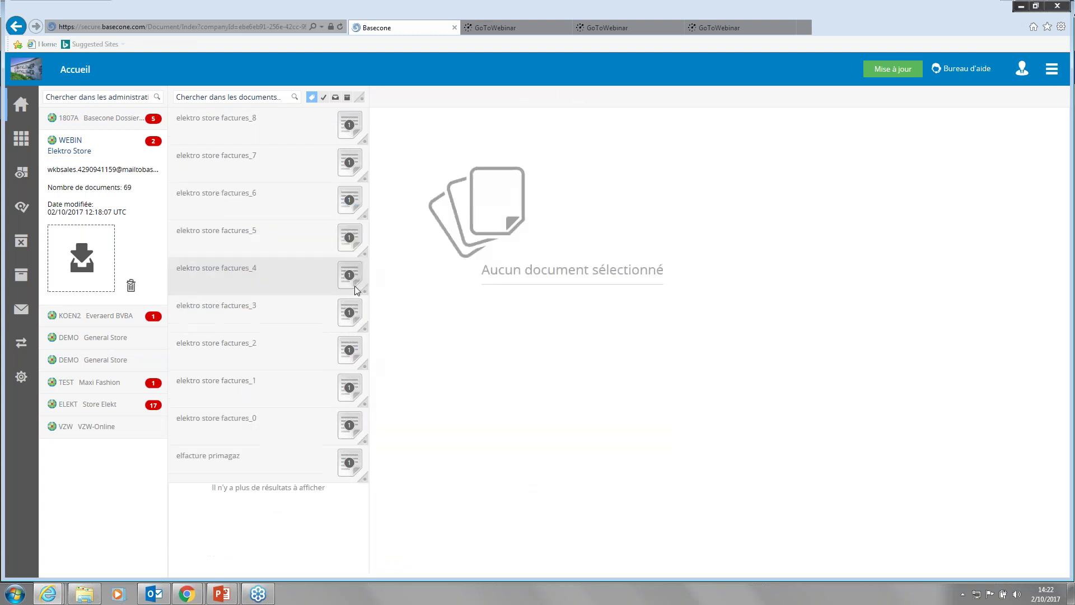
# Tag the elfacture primagaz document as INK and confirm the tag.
pyautogui.click(364, 479)
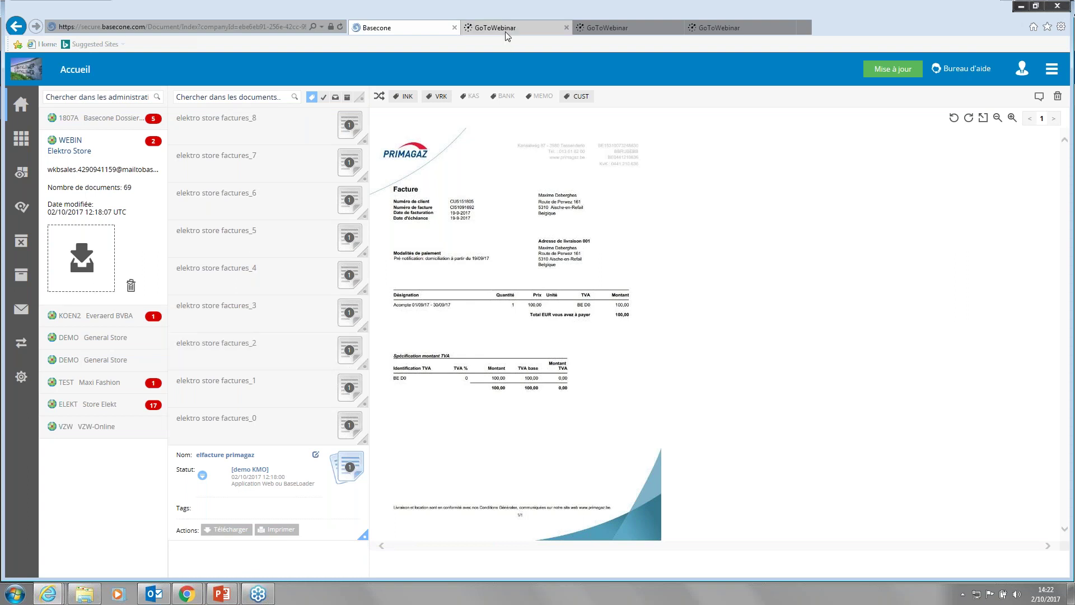
pyautogui.click(404, 96)
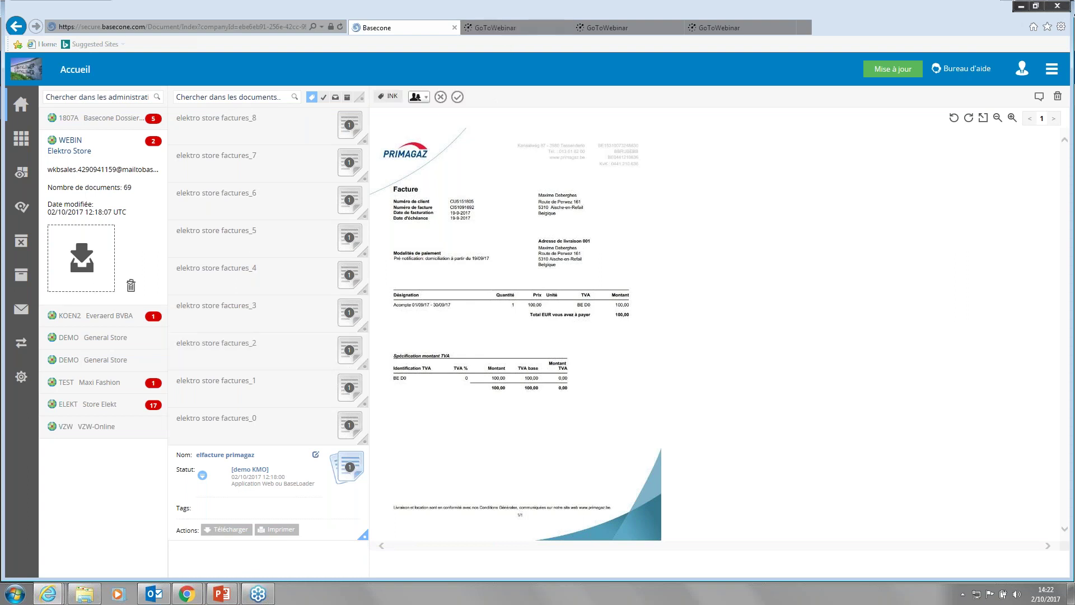
pyautogui.click(457, 97)
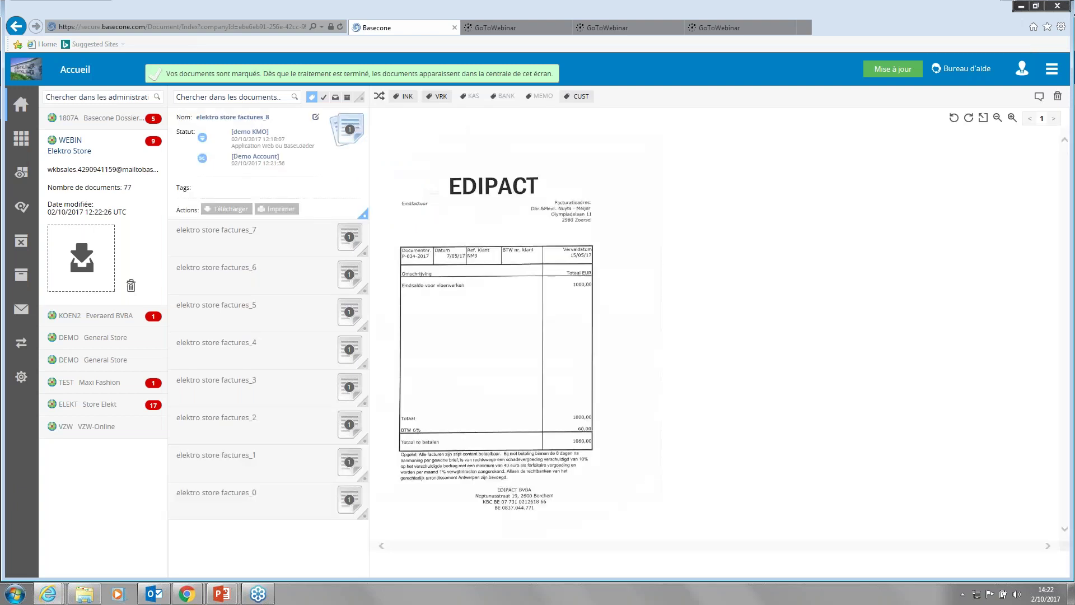
# Show only the documents awaiting booking and open elfacture primagaz in the booking form.
pyautogui.click(314, 97)
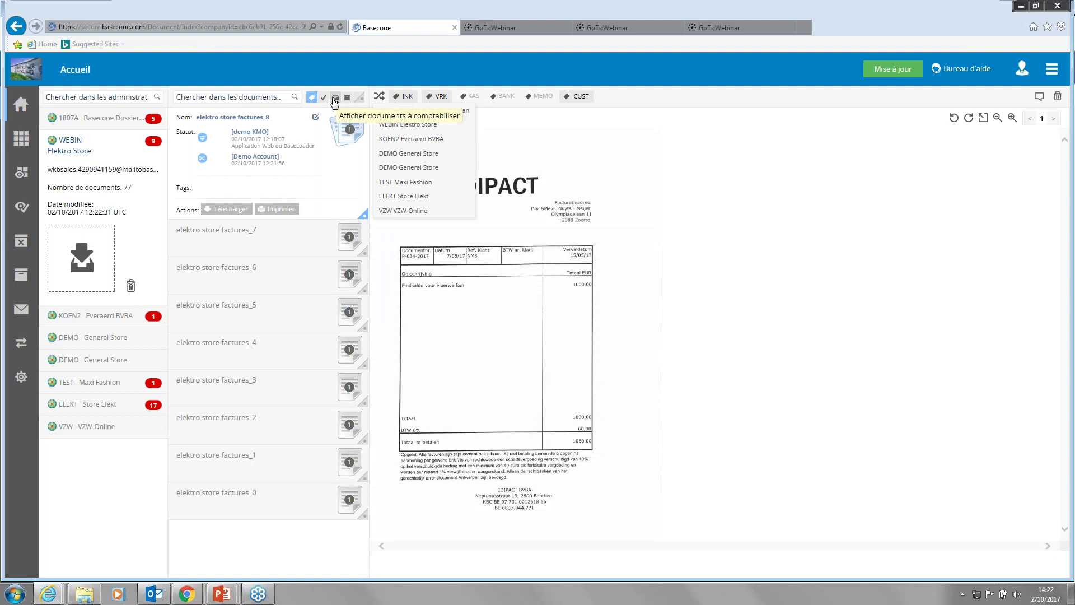
pyautogui.click(324, 98)
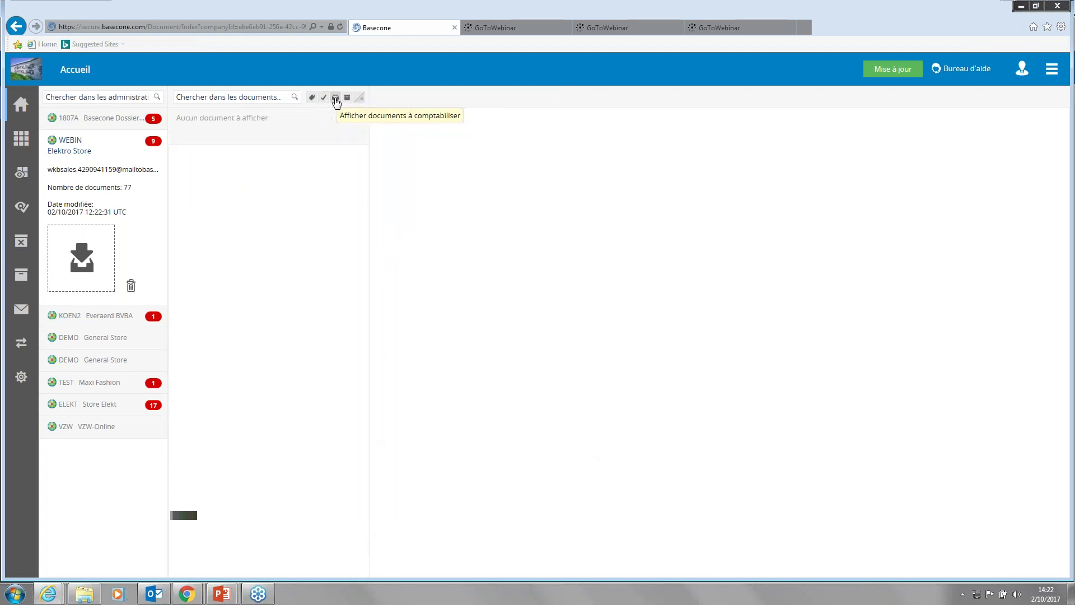
pyautogui.click(335, 98)
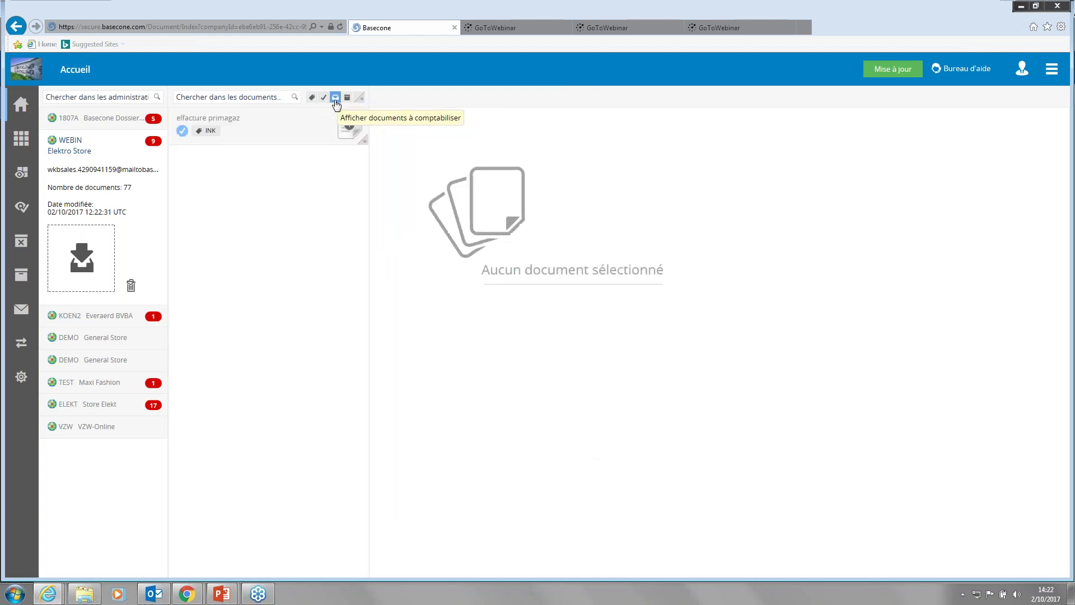
pyautogui.click(360, 143)
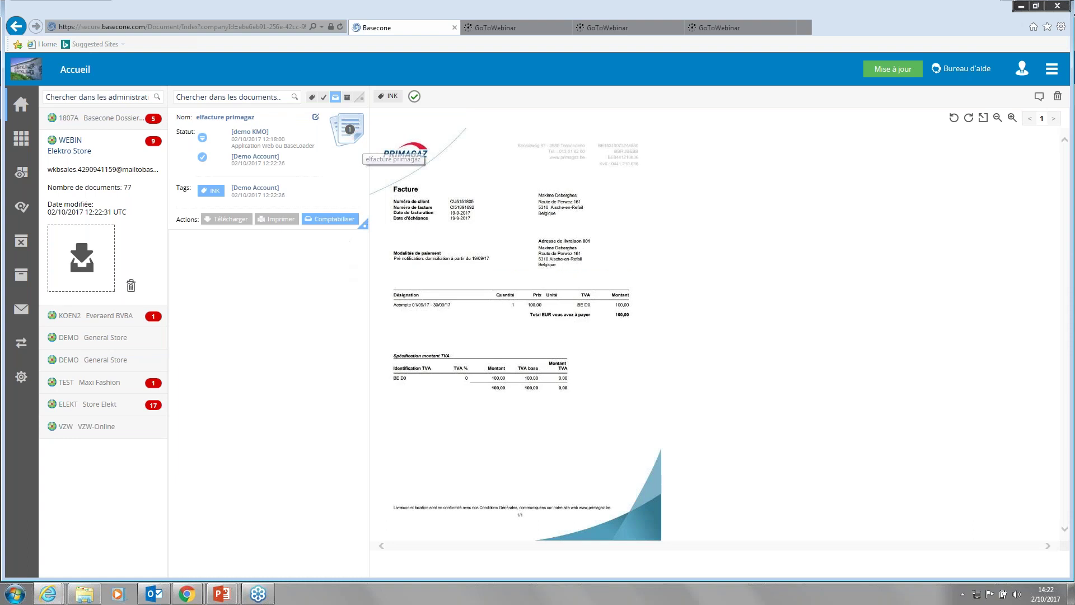
pyautogui.click(336, 219)
pyautogui.click(337, 219)
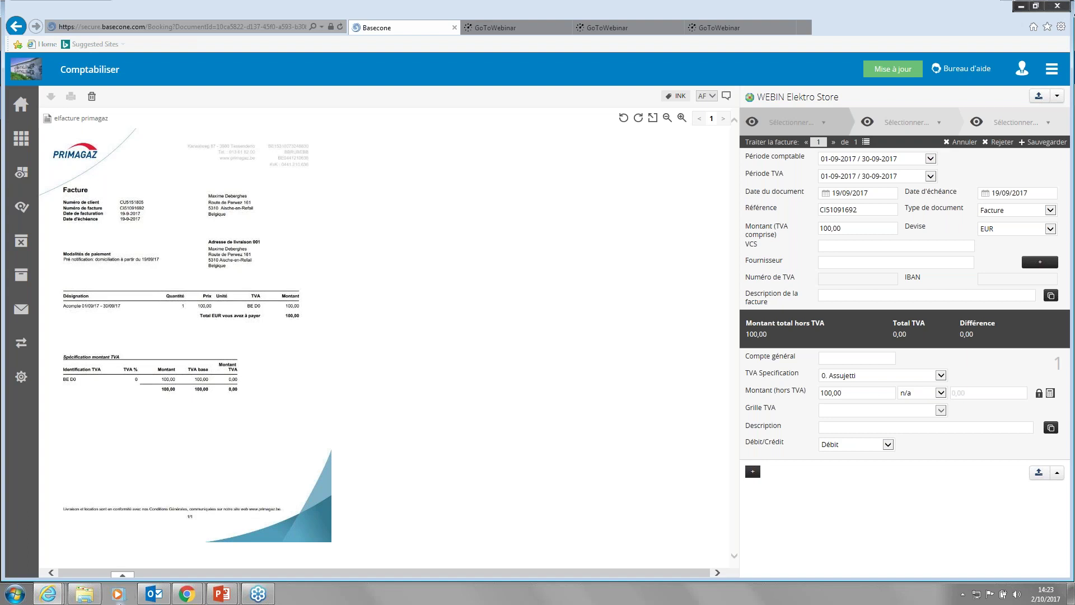
# Look at the element and value list beneath the invoice, then collapse it.
pyautogui.click(122, 574)
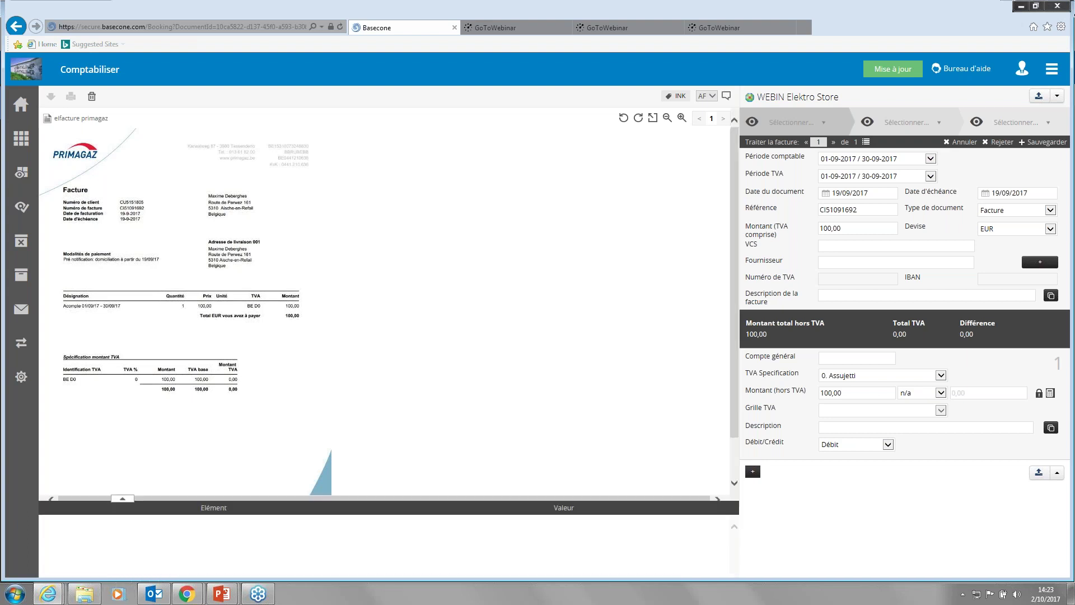
pyautogui.moveTo(130, 413); pyautogui.dragTo(131, 479)
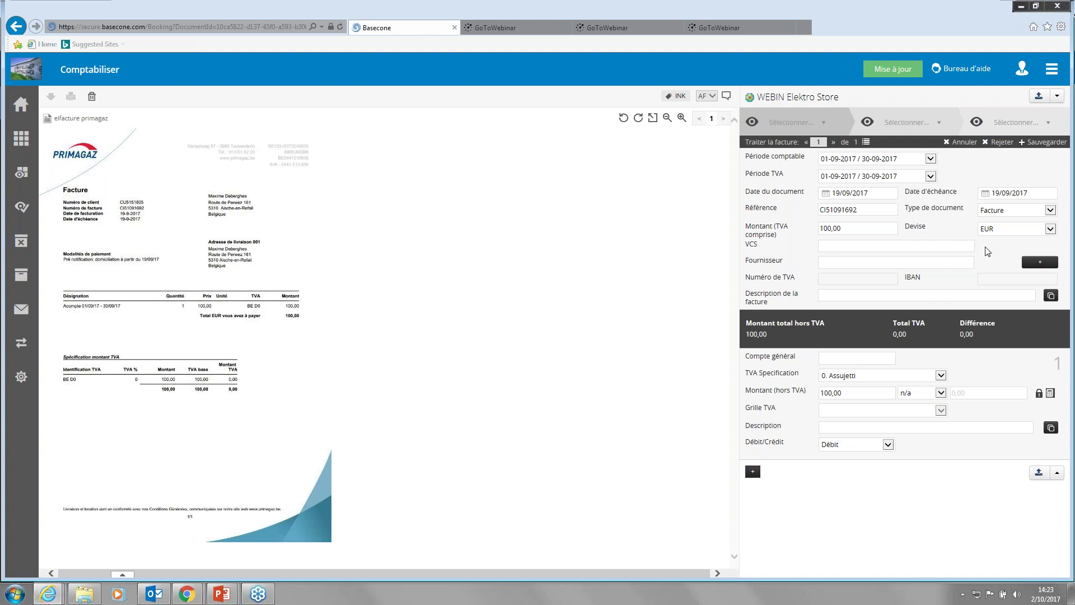
# Start adding a new supplier and fill in its VAT number, address and IBAN from the retrieved company data.
pyautogui.click(1040, 261)
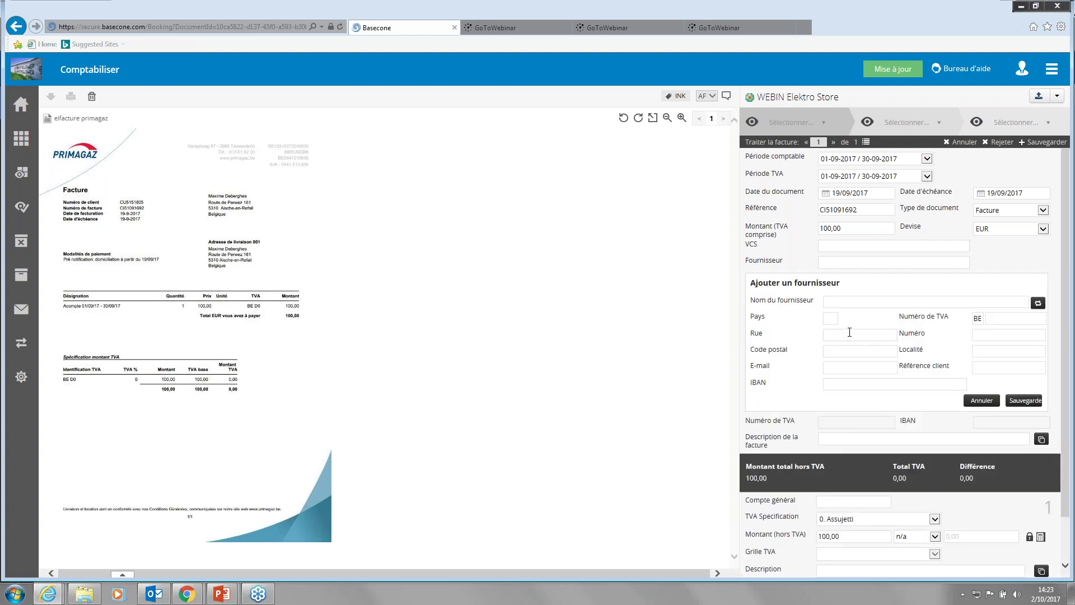
pyautogui.click(682, 118)
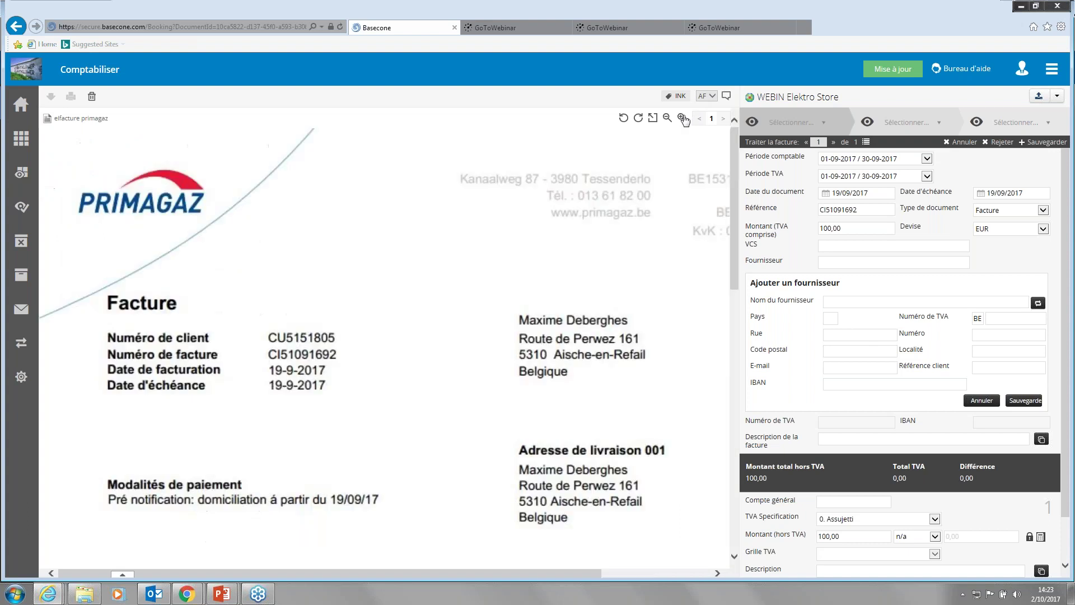
pyautogui.click(1038, 303)
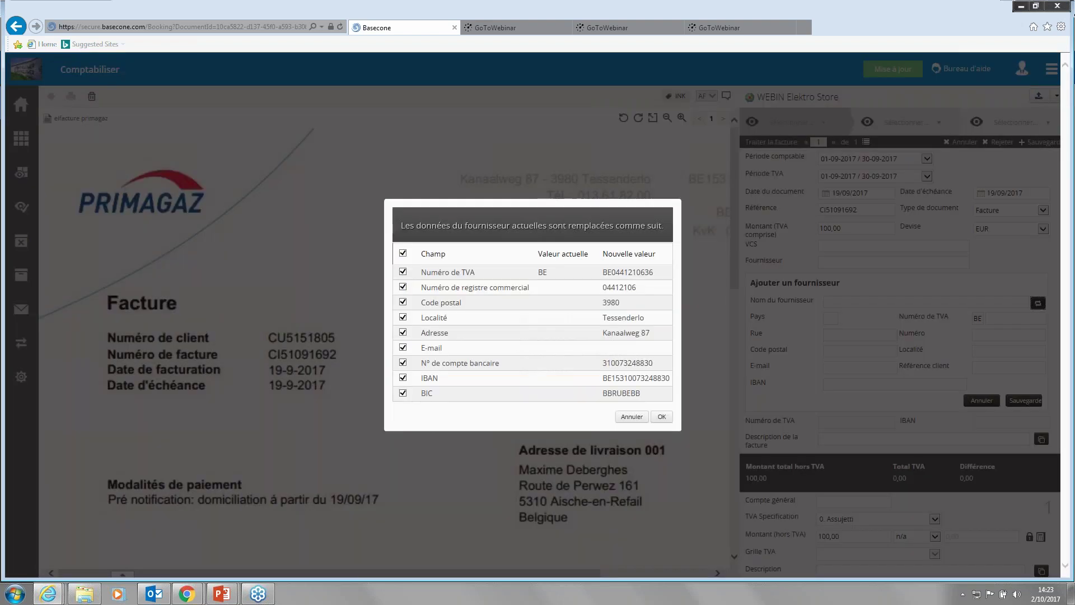
pyautogui.click(661, 417)
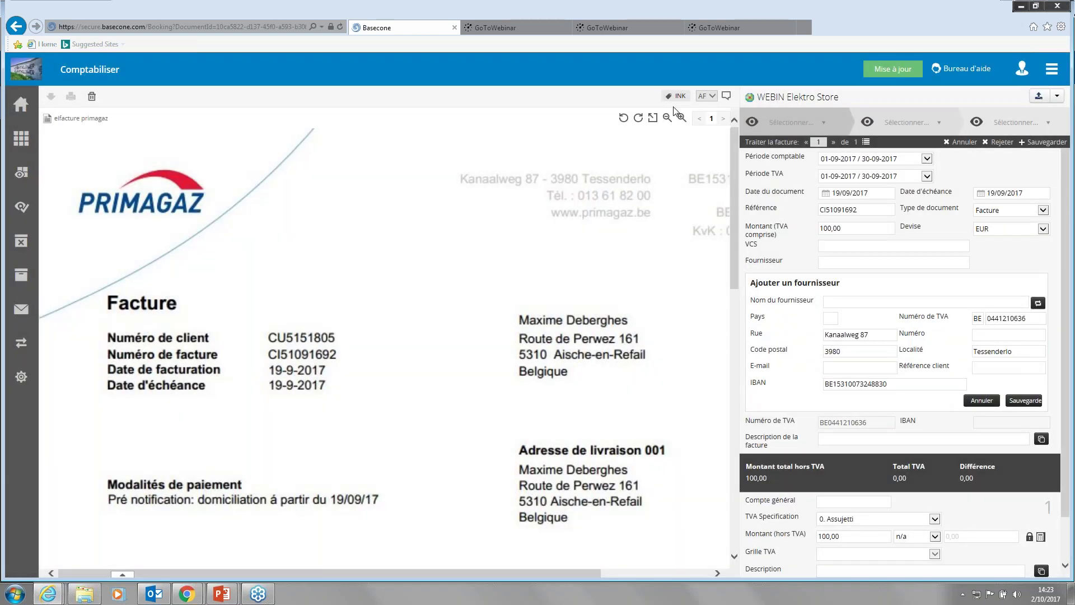
# Capture the supplier name PRIMAGAZ for the new supplier from the logo on the invoice image.
pyautogui.click(682, 117)
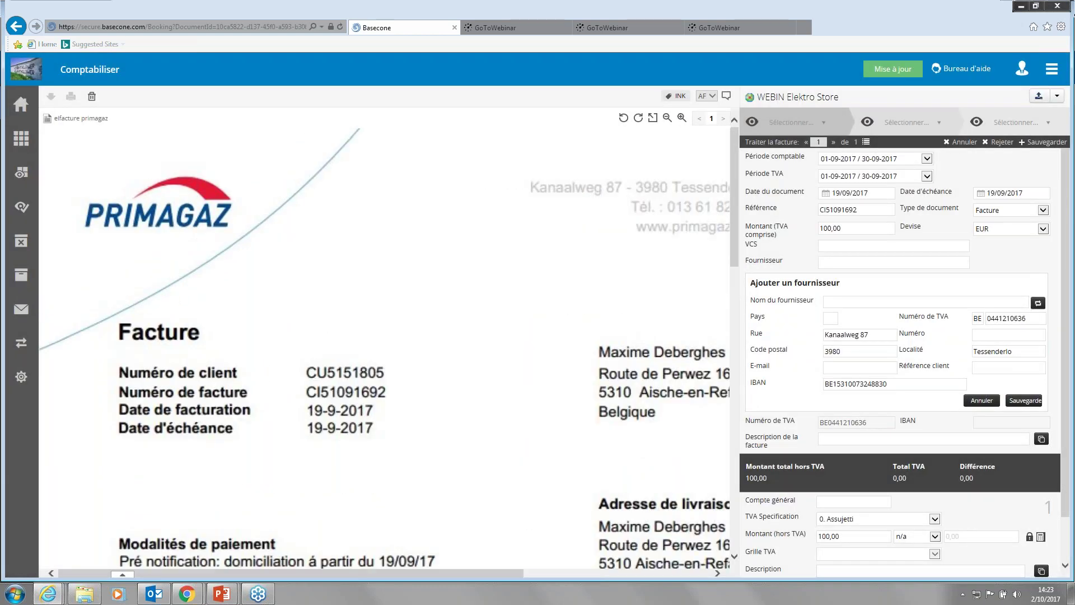
pyautogui.click(667, 117)
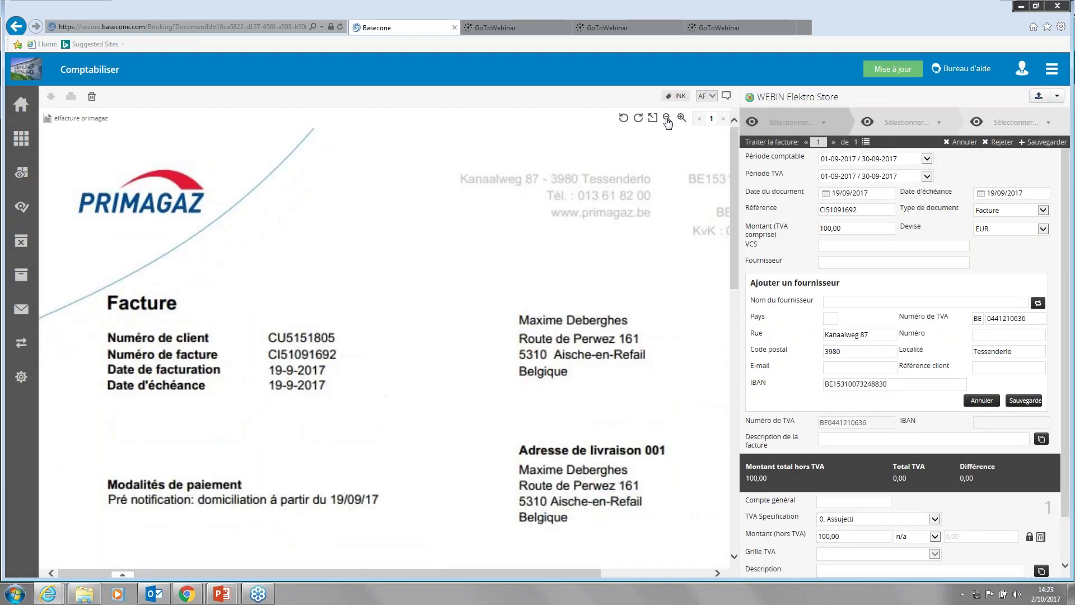
pyautogui.click(667, 118)
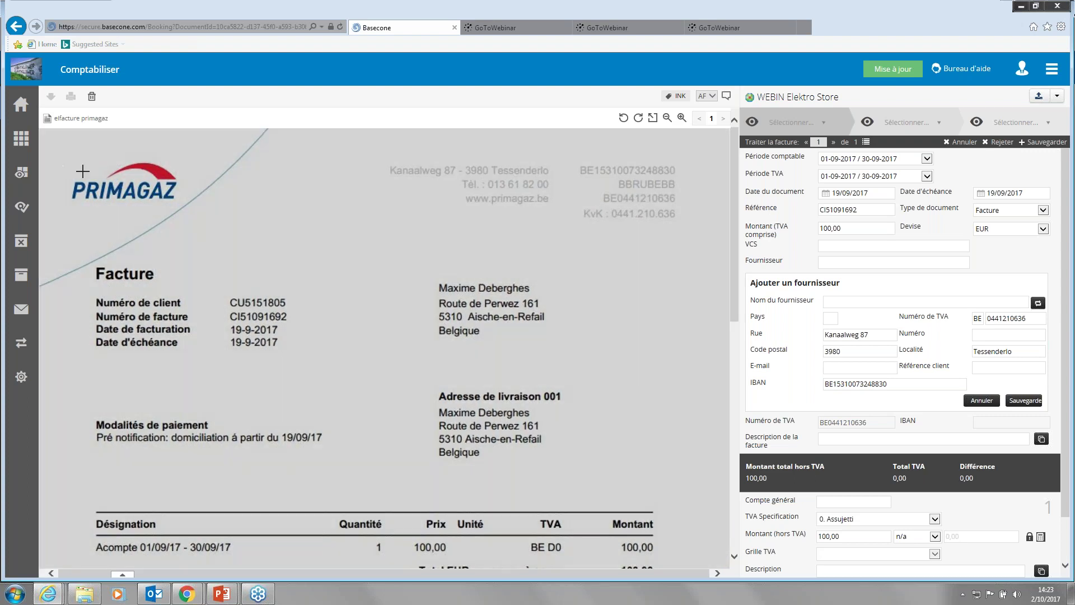
pyautogui.moveTo(63, 165); pyautogui.dragTo(182, 208)
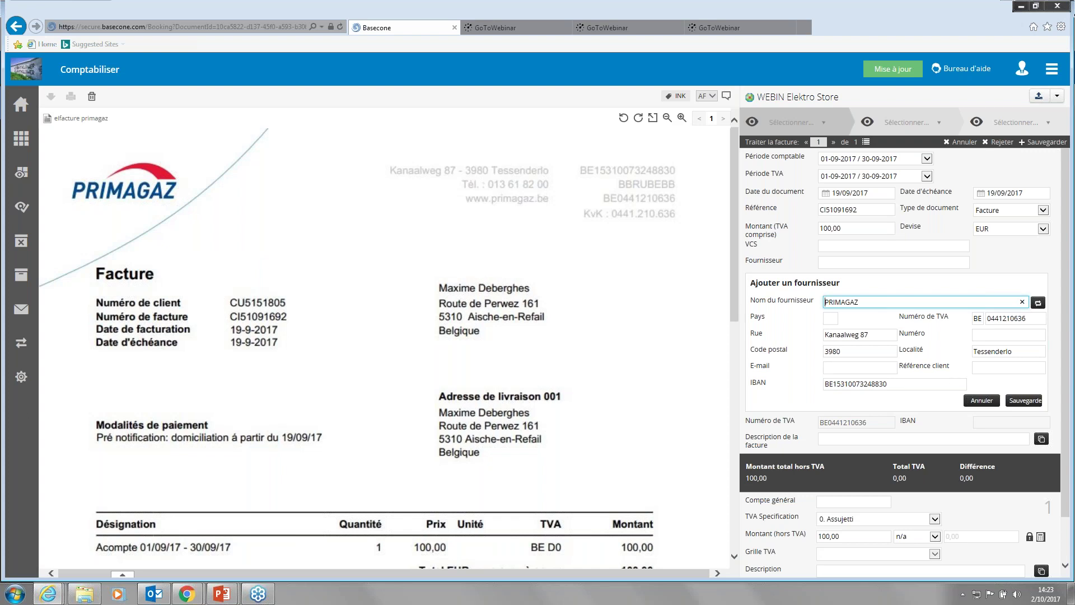
pyautogui.click(1019, 400)
# Check the invoice's VAT breakdown and the available general accounts, and leave the booking form for the workload matrix.
pyautogui.scroll(-1, 904, 459)
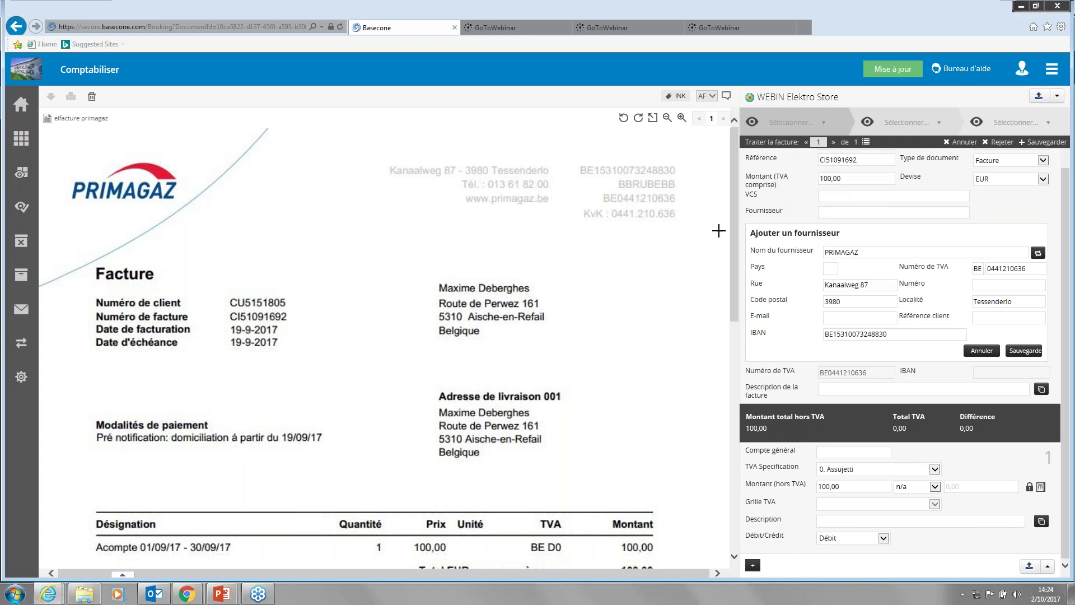
pyautogui.moveTo(734, 246); pyautogui.dragTo(716, 340)
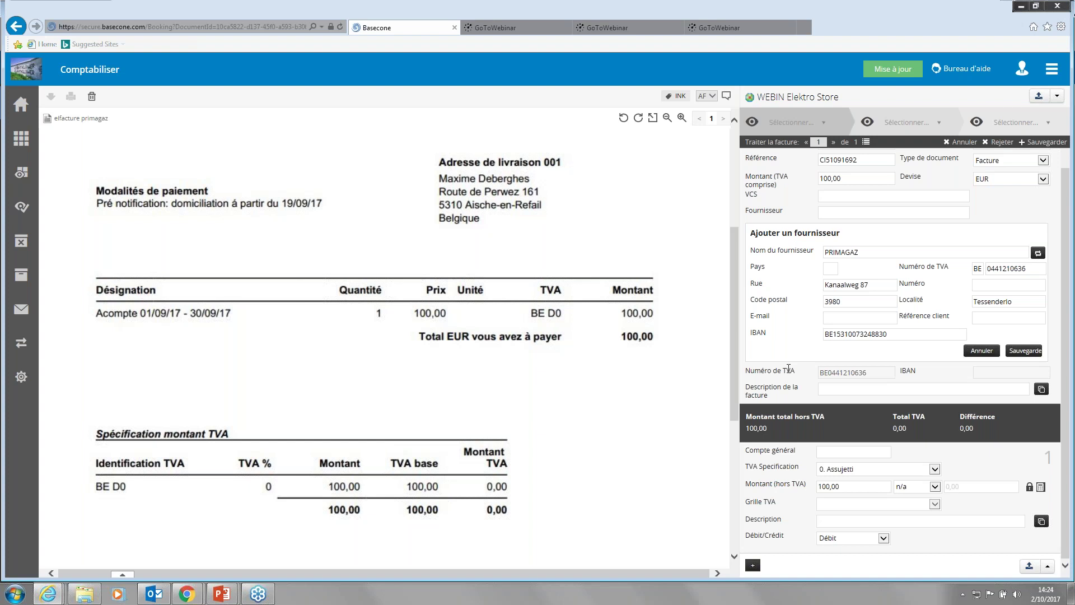
pyautogui.moveTo(736, 367); pyautogui.dragTo(728, 396)
pyautogui.click(827, 452)
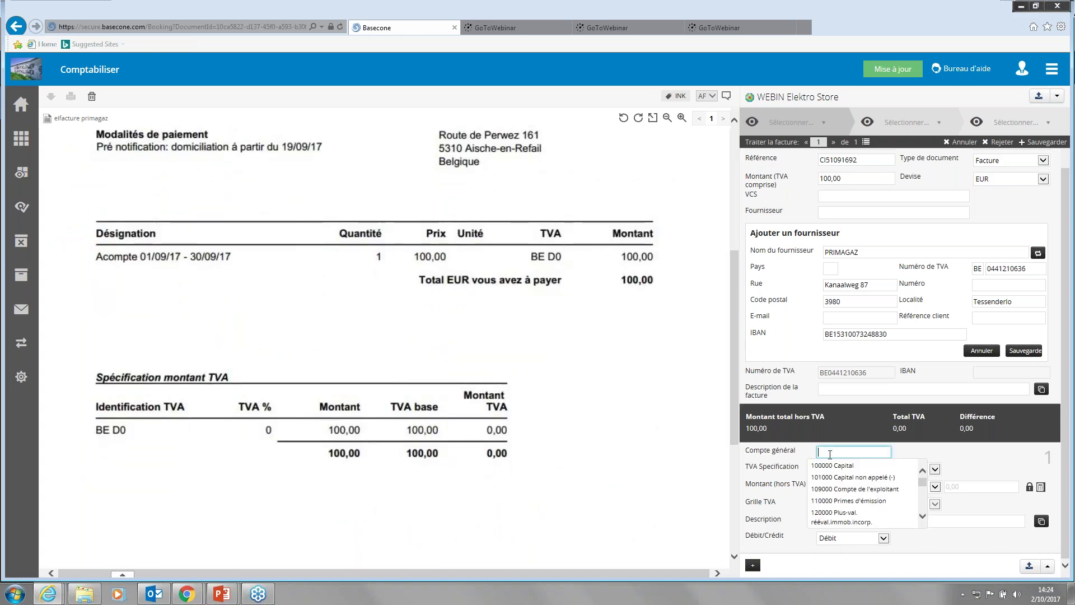
pyautogui.click(952, 463)
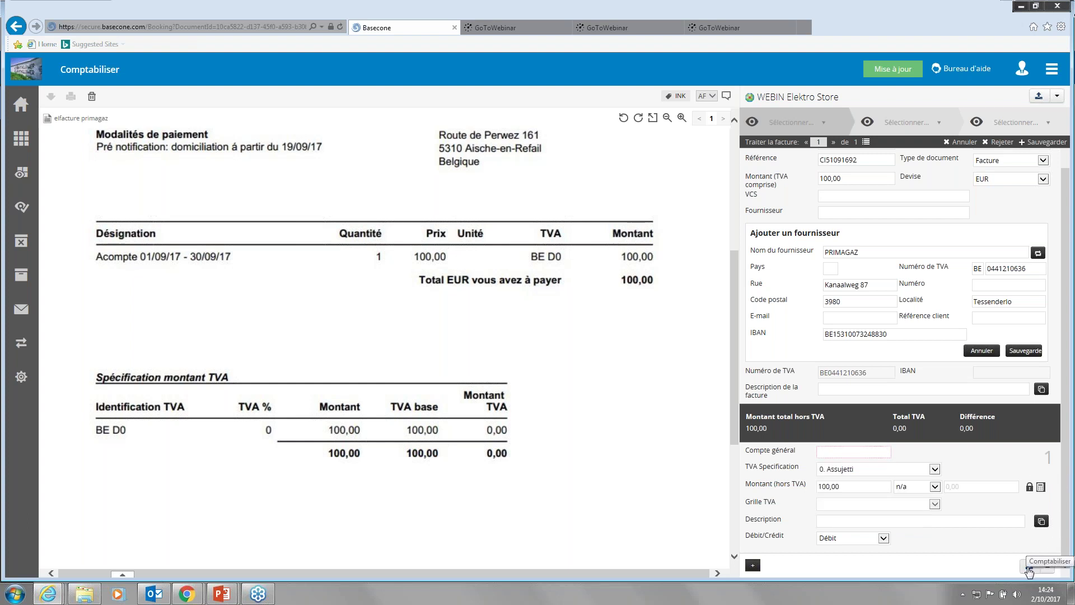
pyautogui.click(1029, 567)
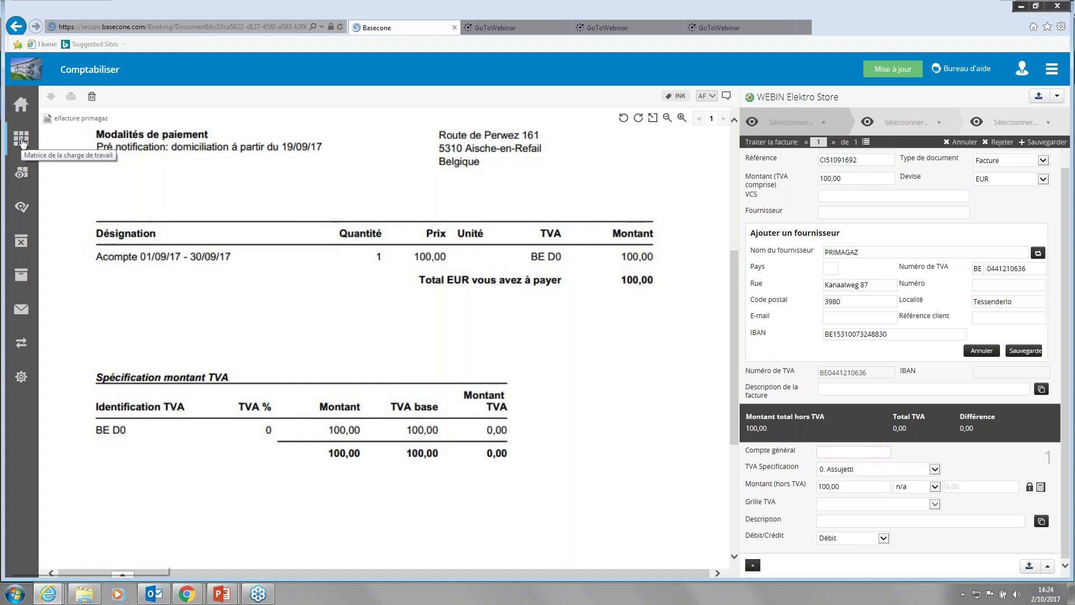
pyautogui.click(21, 140)
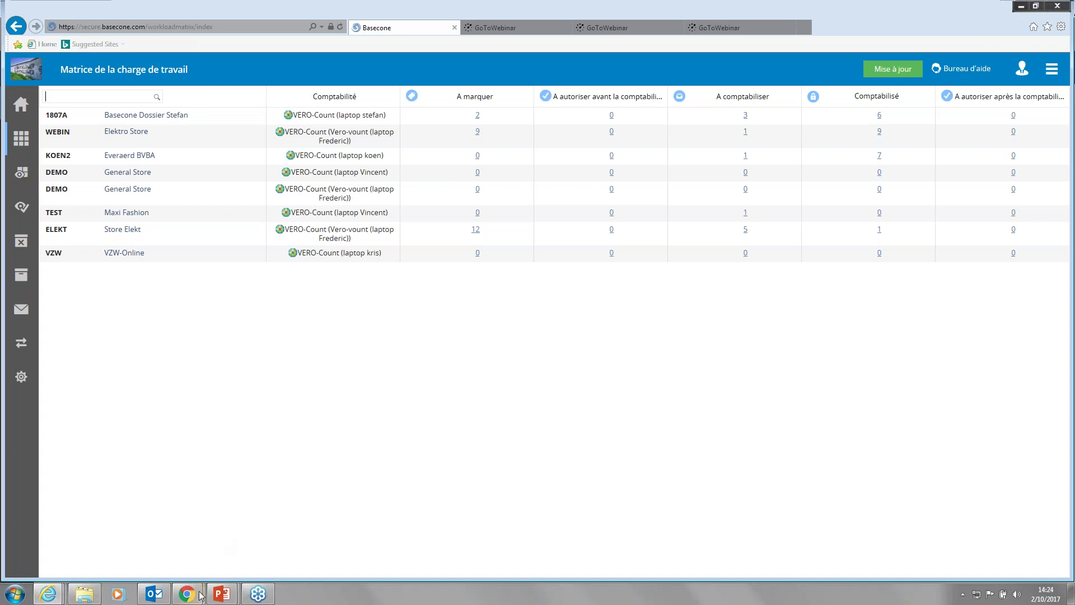
# Switch to Gmail and open the Factures VOO message down to its facture voo.pdf attachment.
pyautogui.moveTo(186, 593)
pyautogui.click(255, 561)
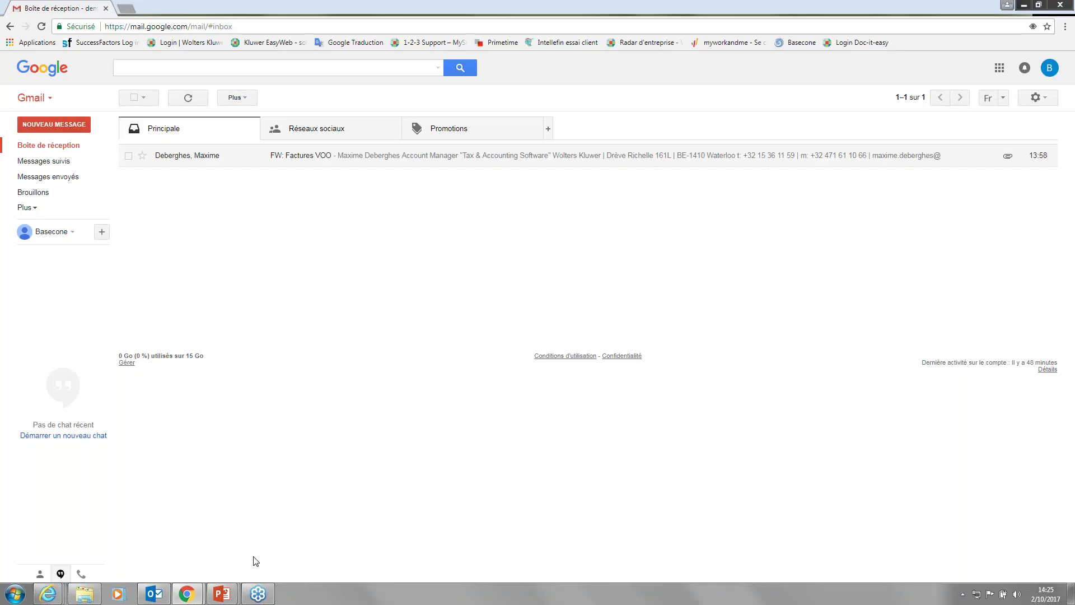
pyautogui.click(256, 164)
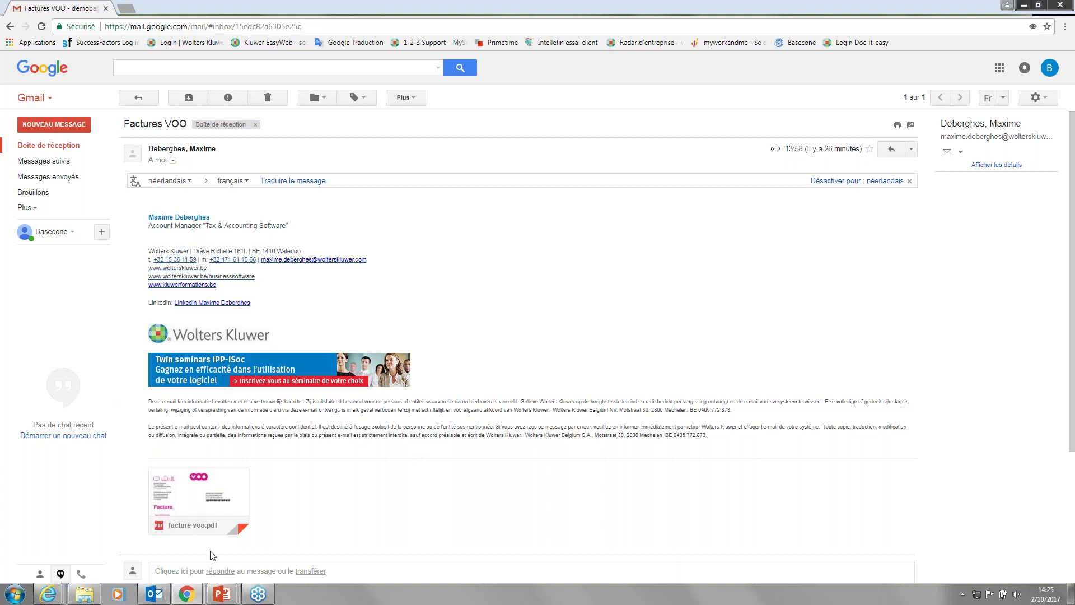
pyautogui.moveTo(1072, 336); pyautogui.dragTo(1072, 336)
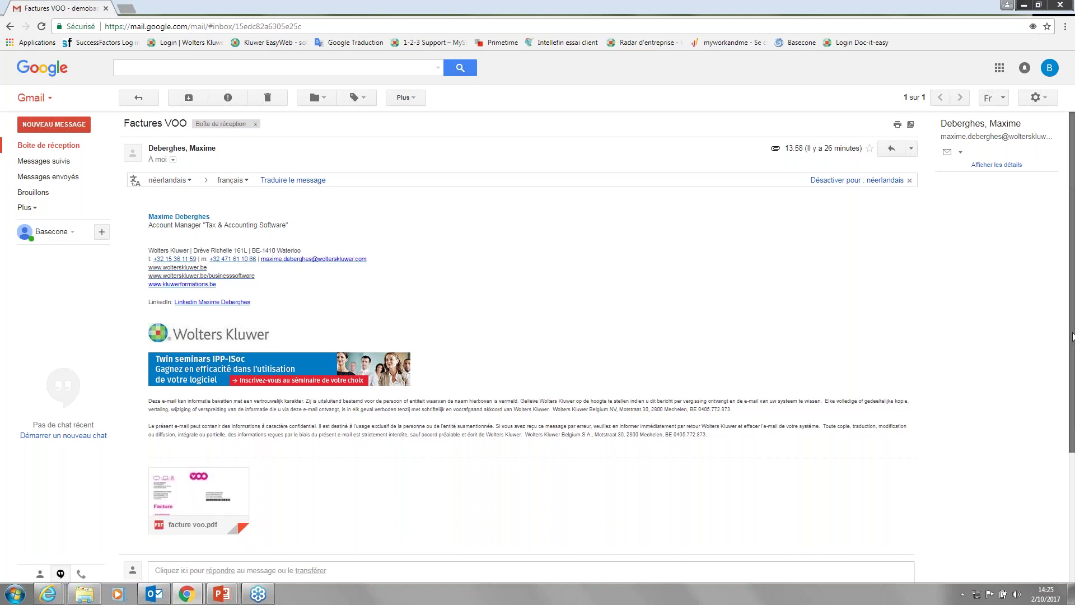
pyautogui.scroll(-2, 1072, 335)
# Forward the Factures VOO message and enter Elektro Store's Basecone upload e-mail address as recipient.
pyautogui.click(309, 493)
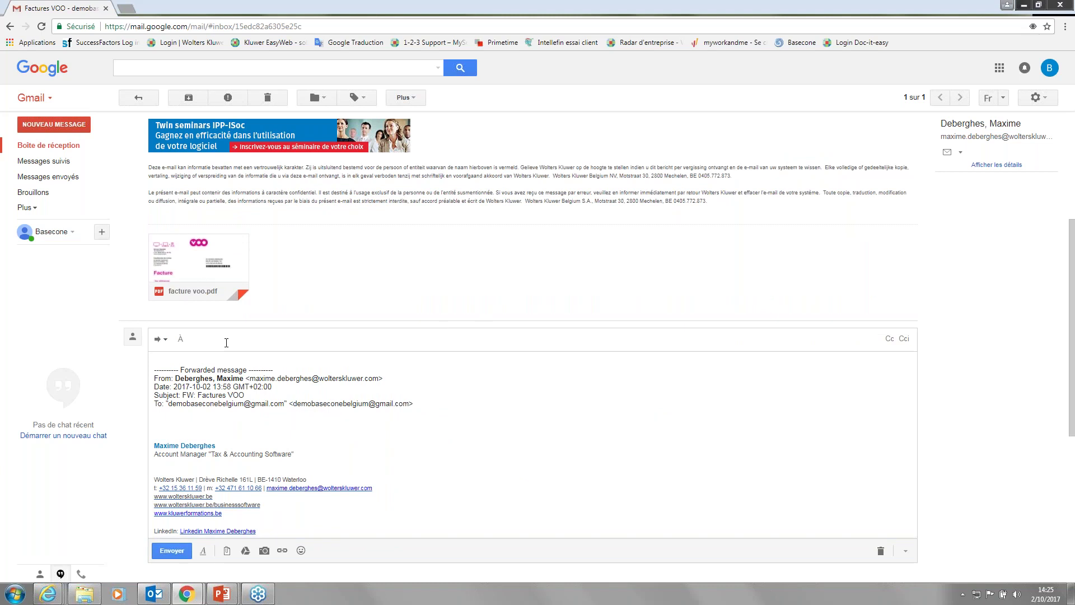
pyautogui.write('wkb')
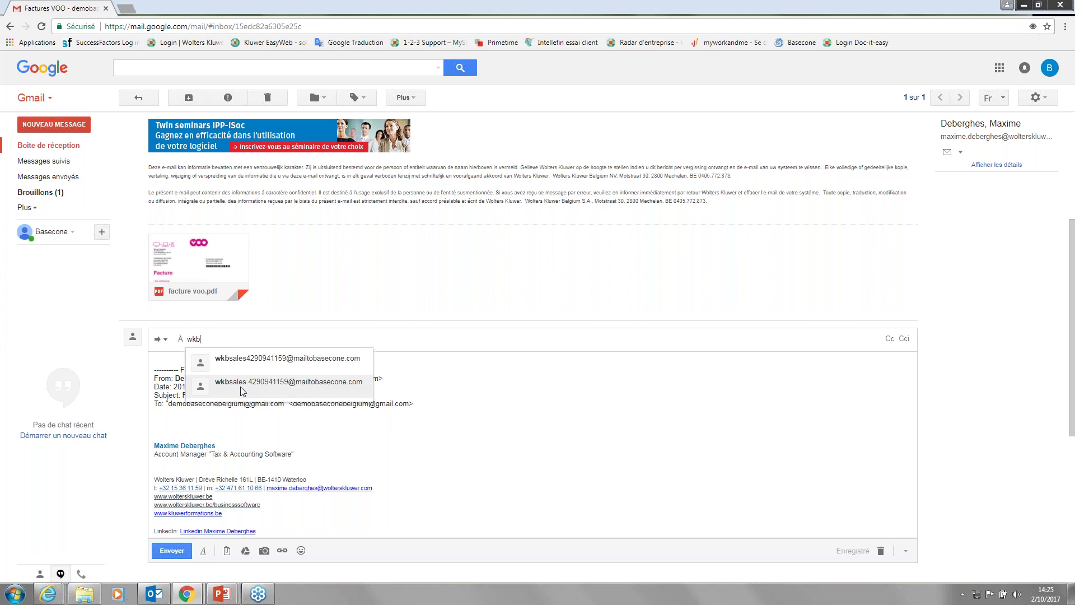
pyautogui.click(240, 386)
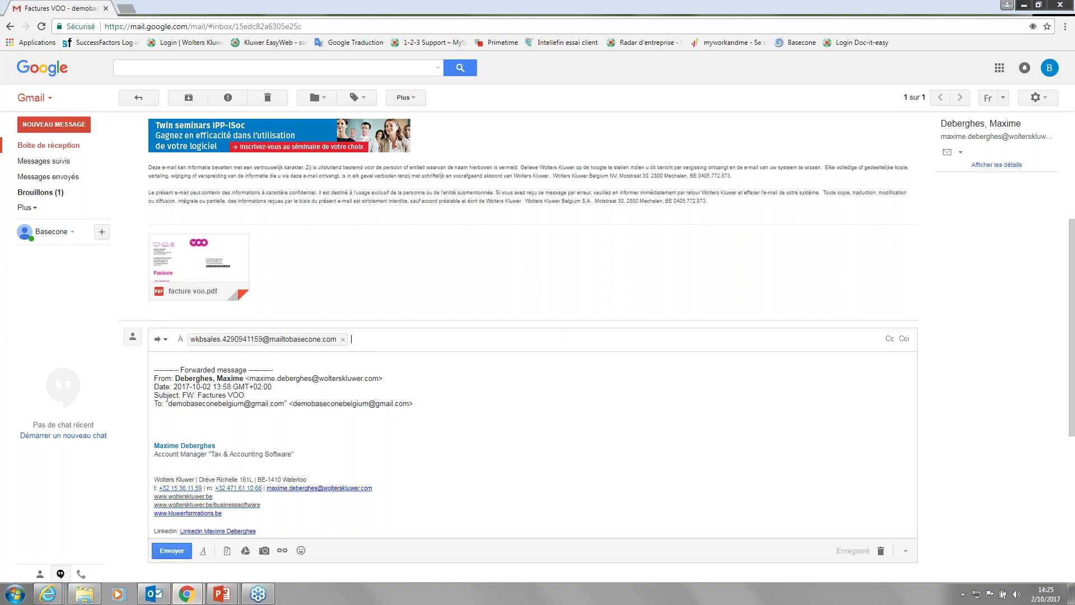
# Append the tag ink in square brackets to the forwarded message's subject and send the message.
pyautogui.click(161, 340)
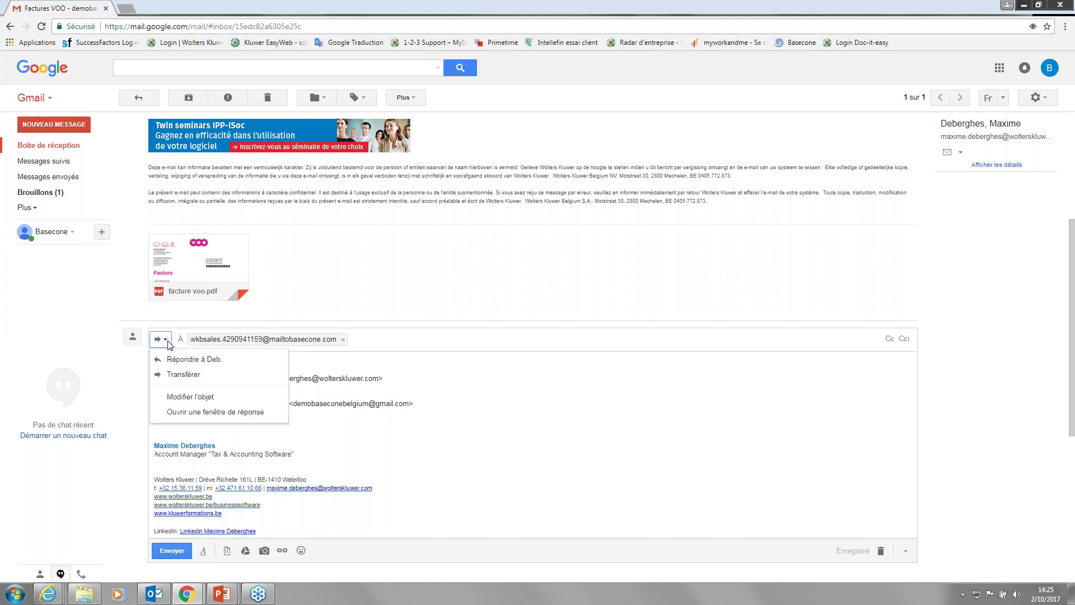
pyautogui.click(190, 396)
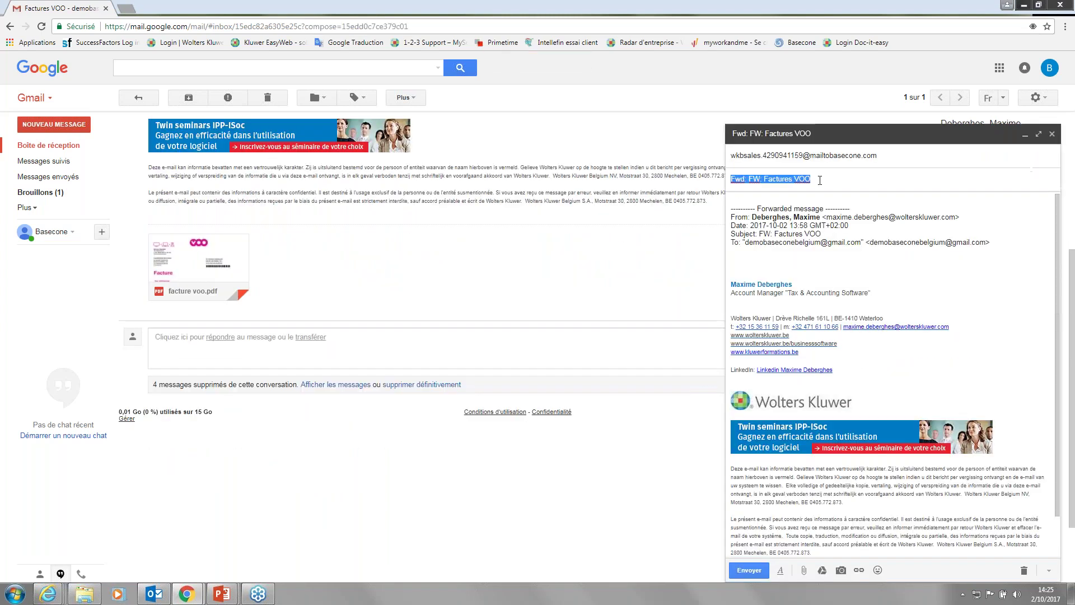
pyautogui.click(818, 179)
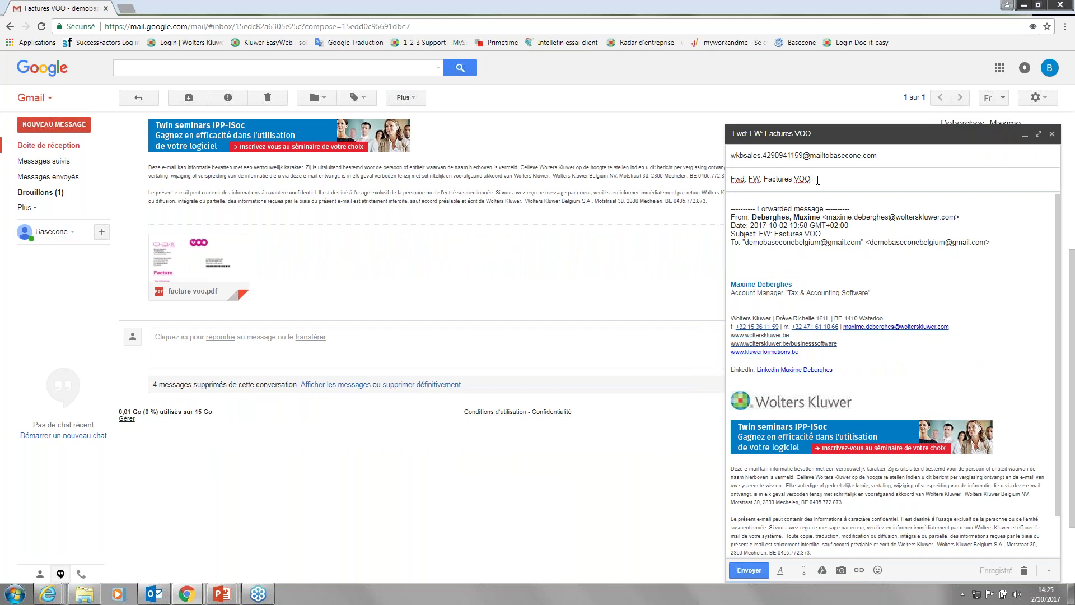
pyautogui.write('"')
pyautogui.write('ink')
pyautogui.write(']')
pyautogui.click(749, 570)
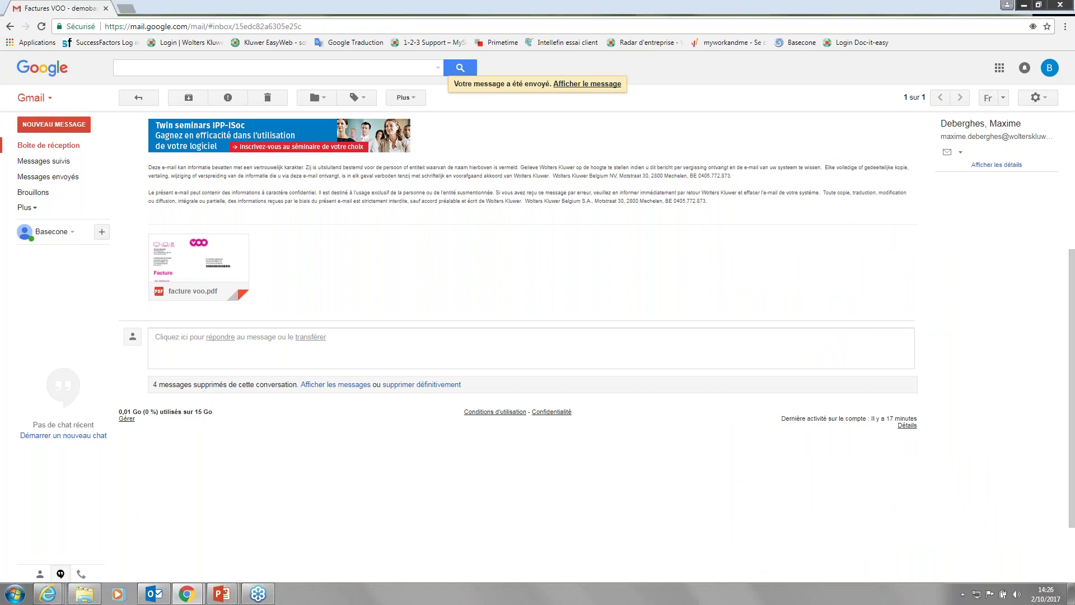
# Switch back to Basecone and look at Elektro Store's documents awaiting tagging from the workload matrix.
pyautogui.click(42, 592)
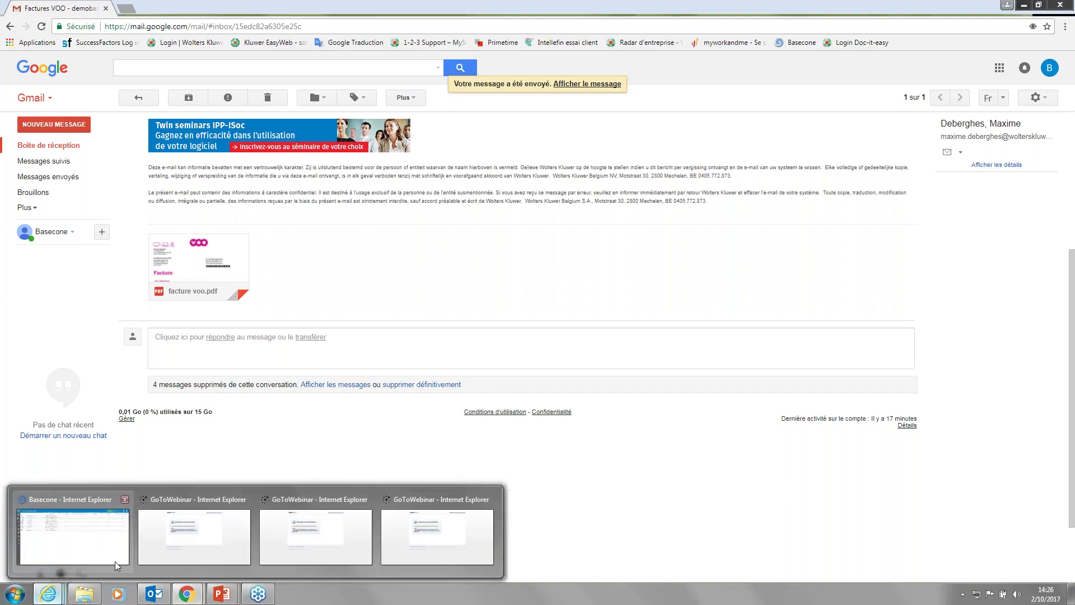
pyautogui.moveTo(102, 540)
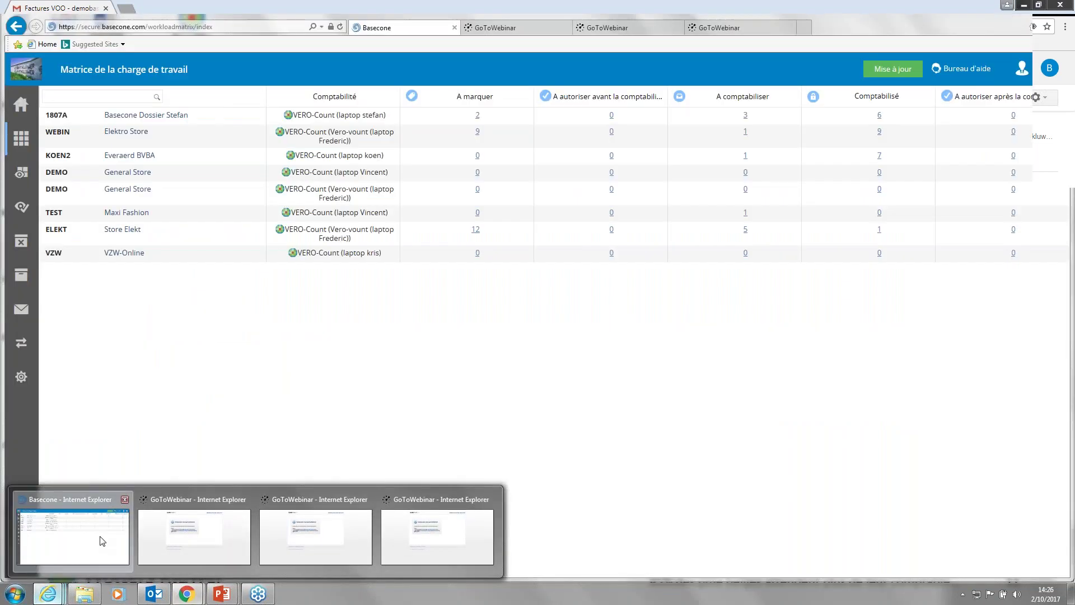
pyautogui.click(101, 541)
pyautogui.click(21, 140)
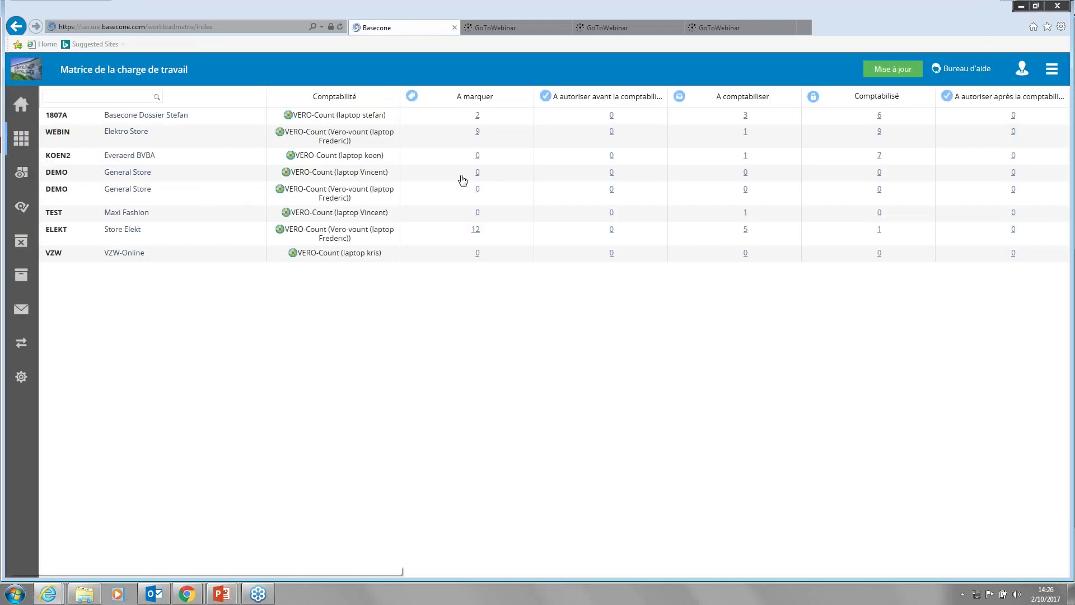
pyautogui.click(478, 134)
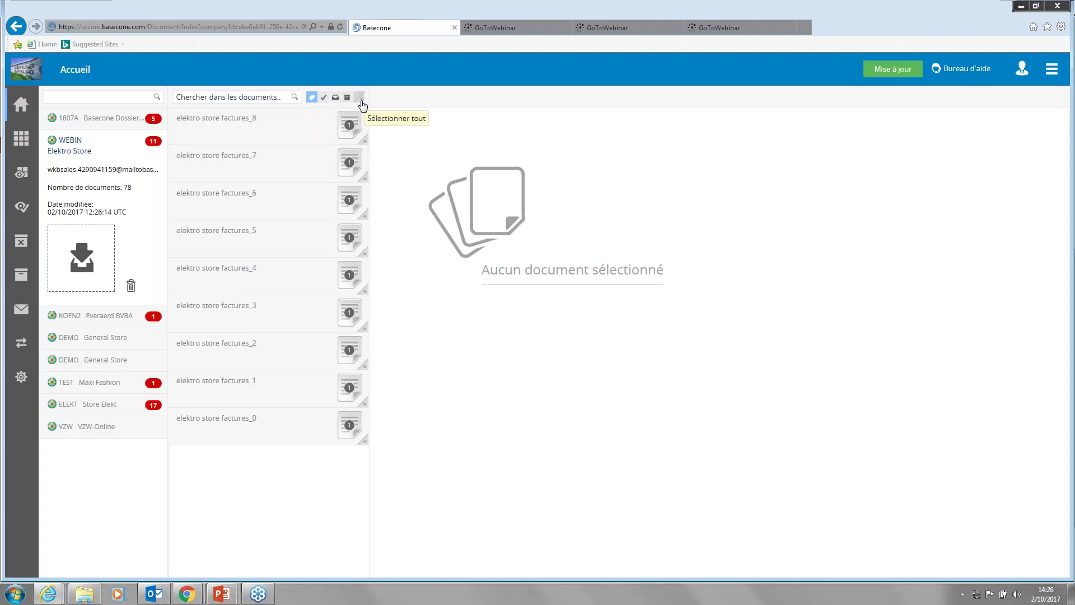
pyautogui.click(323, 99)
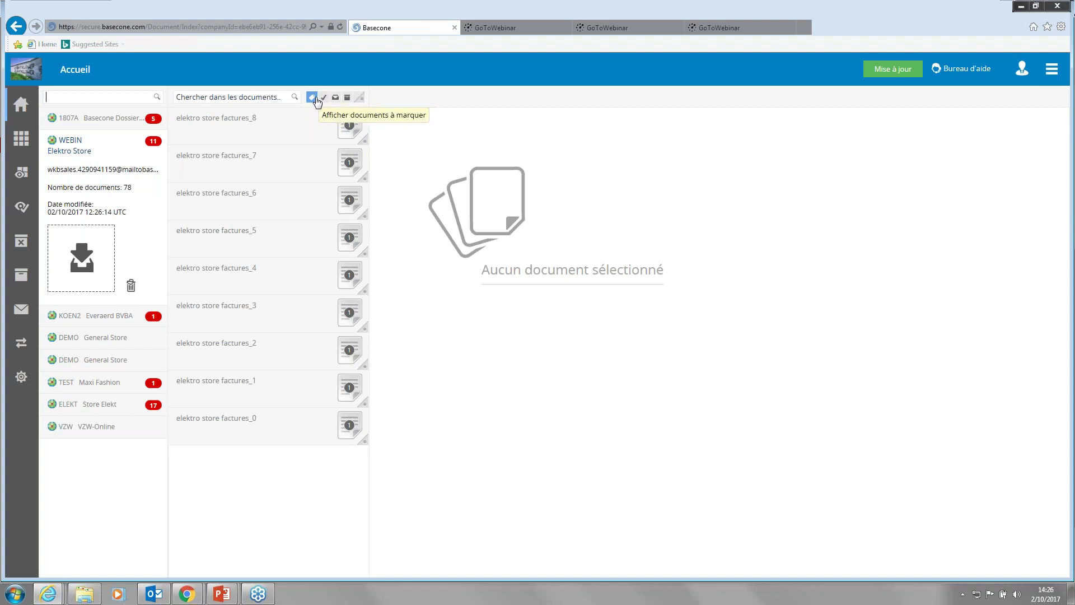
# Reload the workload matrix and show only Elektro Store's documents awaiting booking.
pyautogui.click(21, 104)
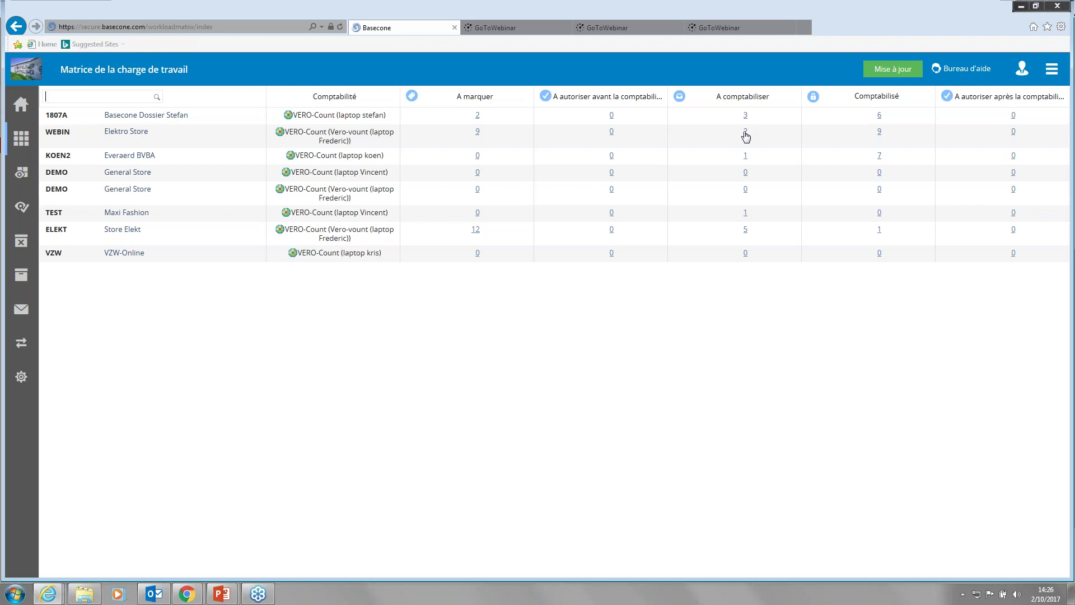
pyautogui.click(743, 134)
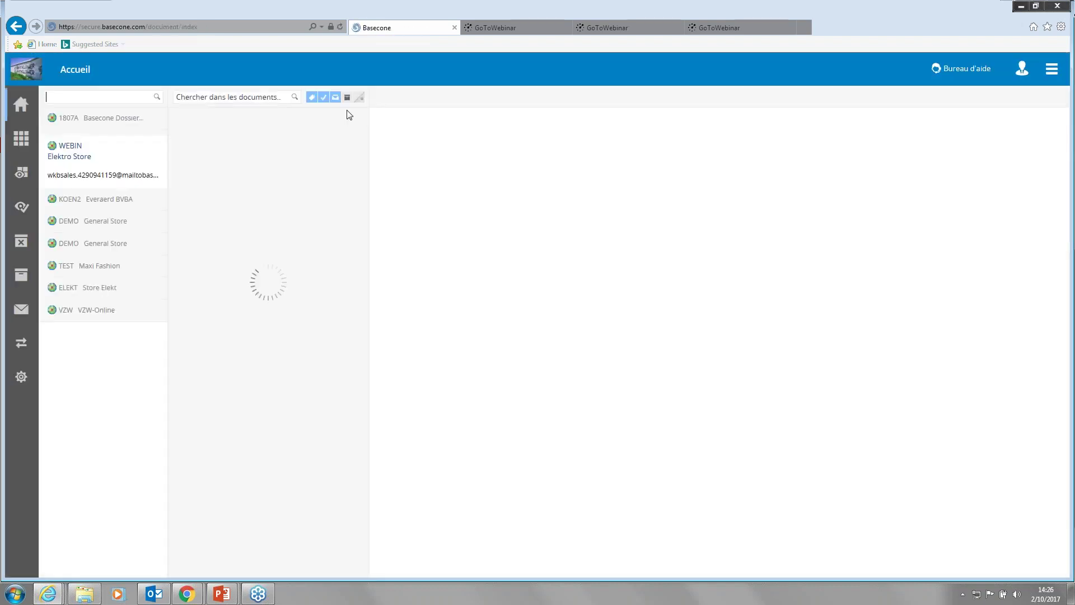
pyautogui.click(323, 99)
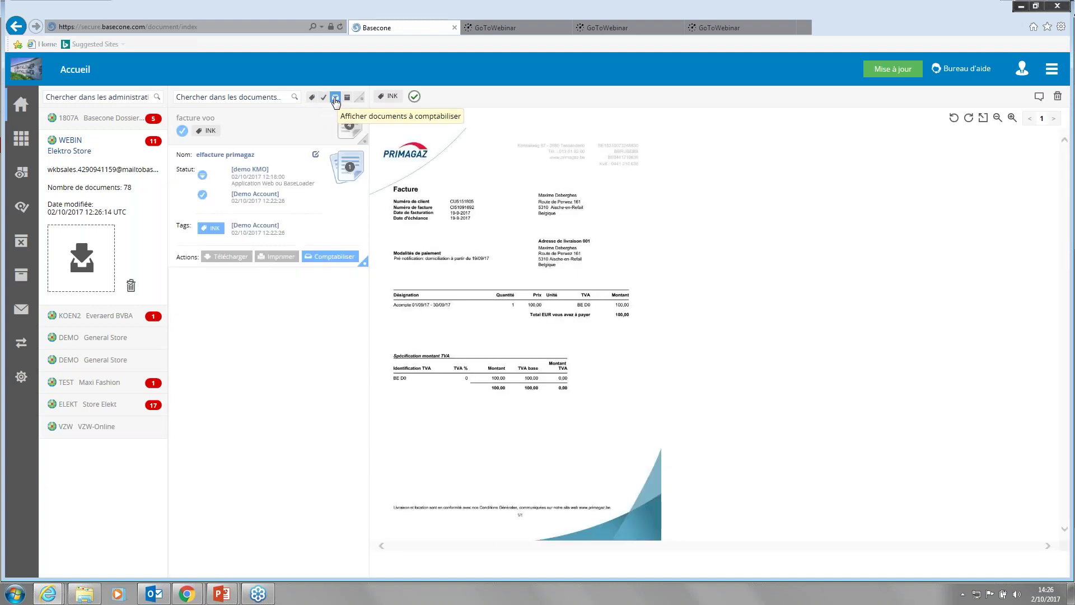
# Open facture voo in the booking form to examine its recognised data, and return to the workload matrix.
pyautogui.click(288, 129)
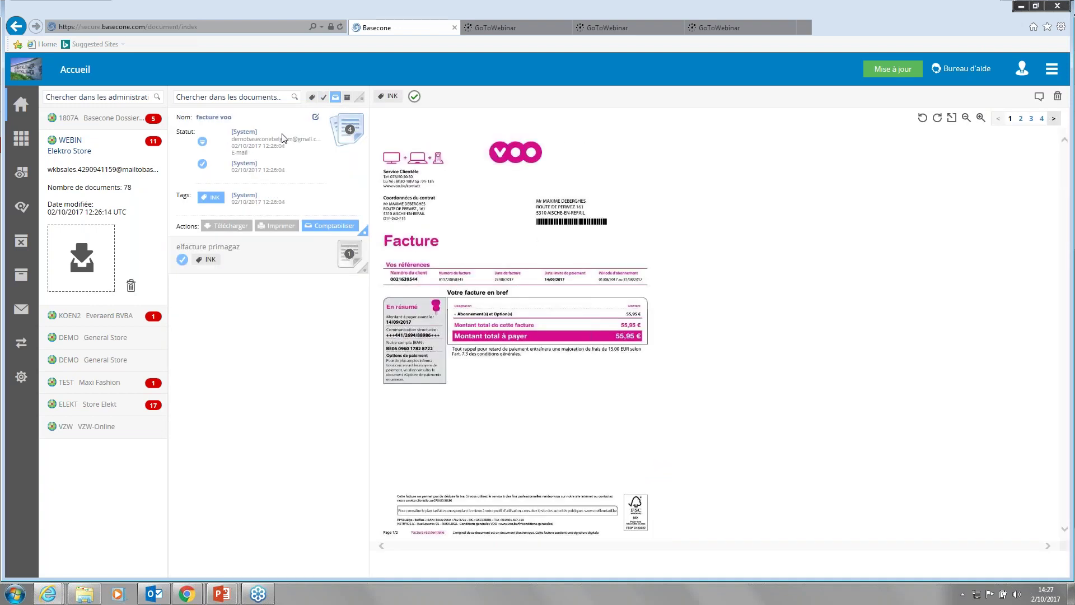
pyautogui.click(301, 229)
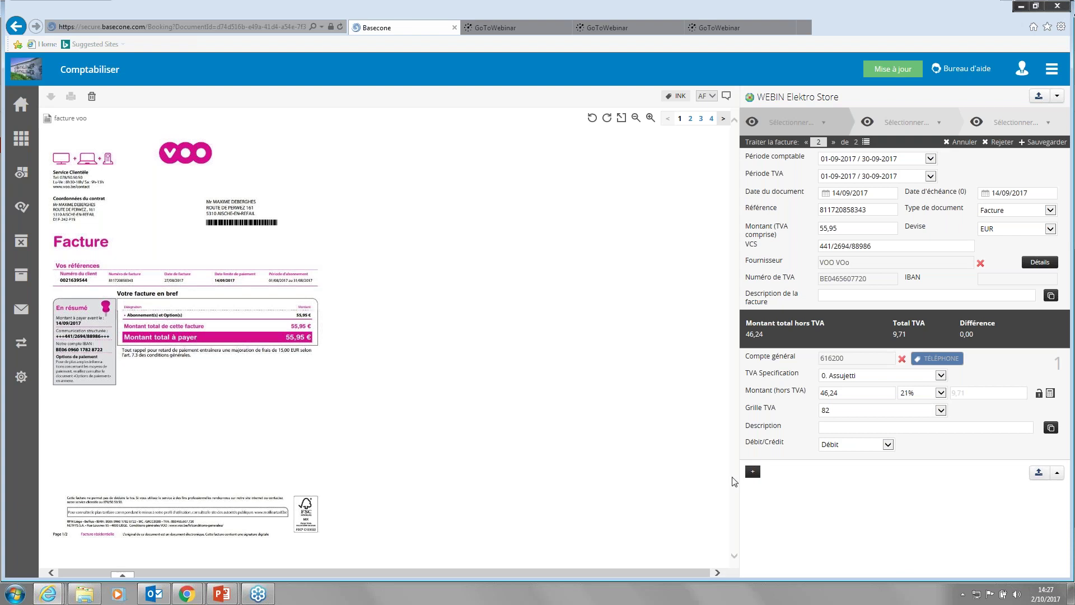
pyautogui.click(22, 138)
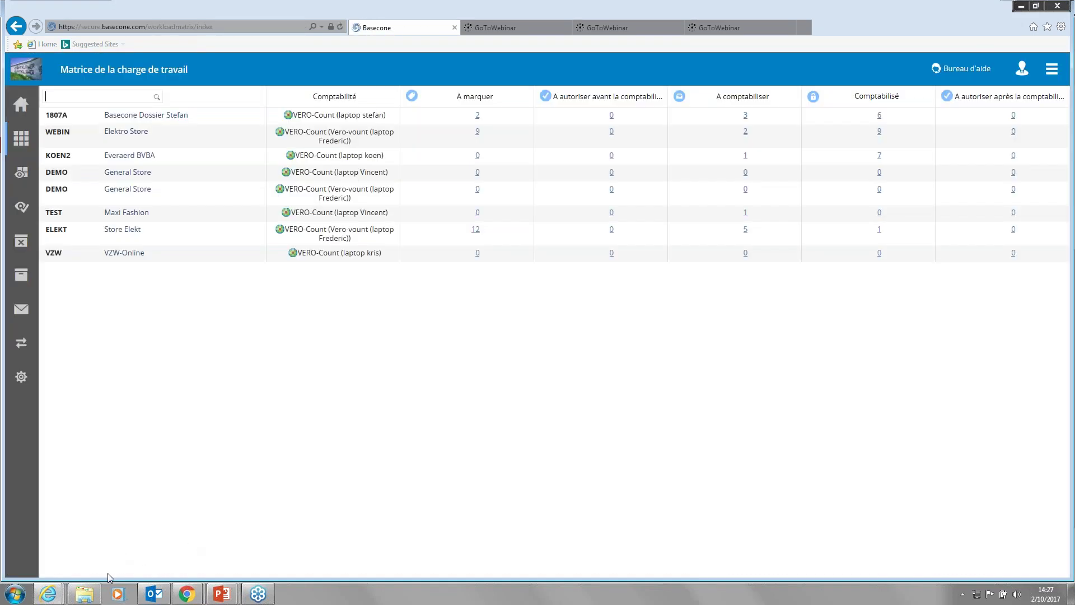
# Switch to the file explorer, play spenser FR facture.mp4 from the webinar folder and minimise the explorer window.
pyautogui.click(85, 596)
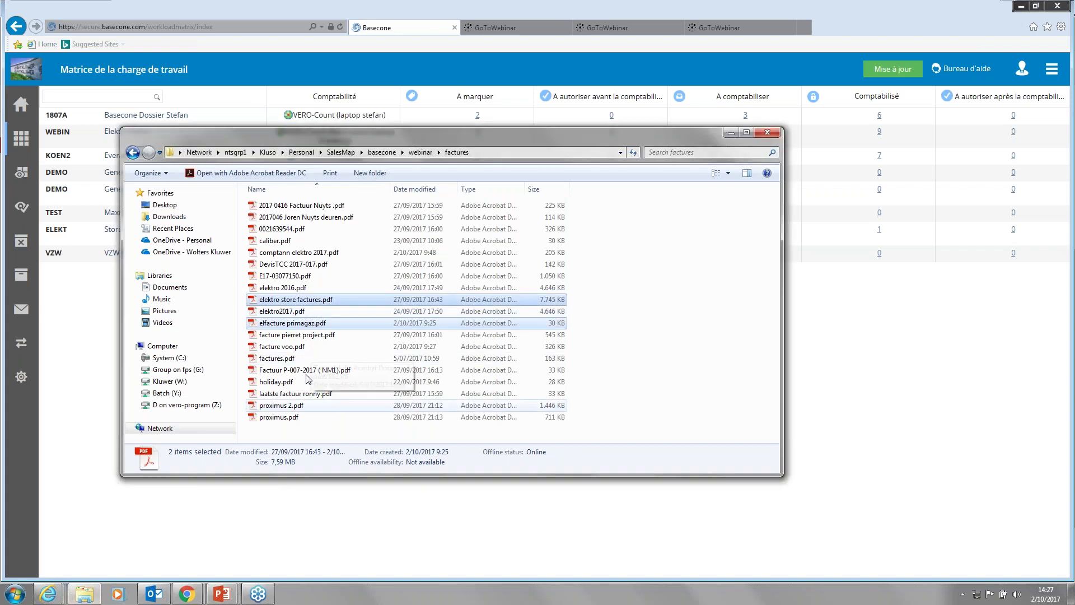
pyautogui.click(132, 153)
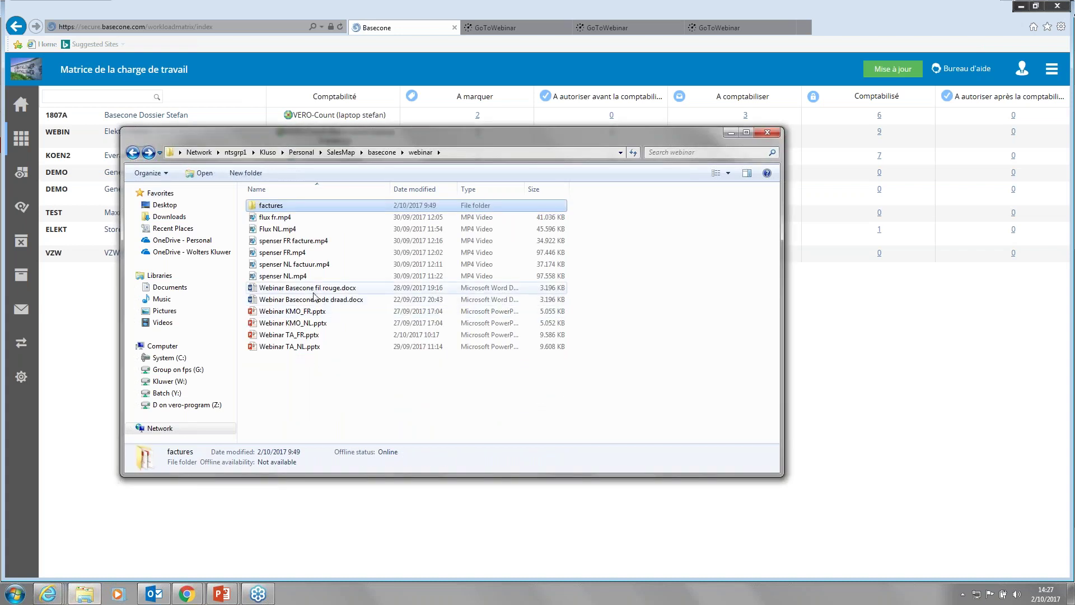
pyautogui.click(323, 245)
pyautogui.doubleClick(323, 246)
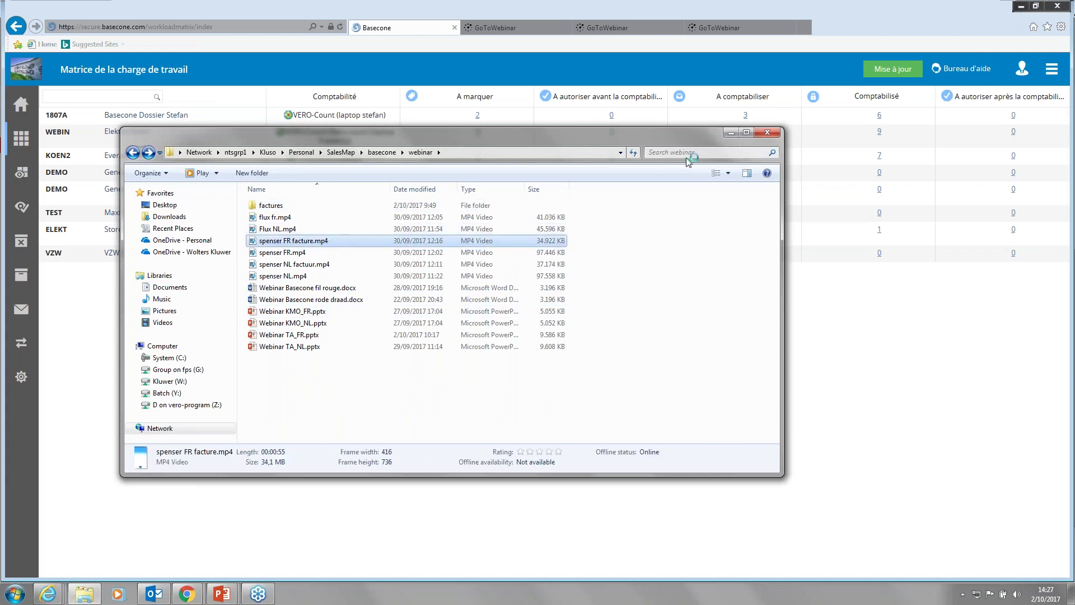
pyautogui.click(730, 133)
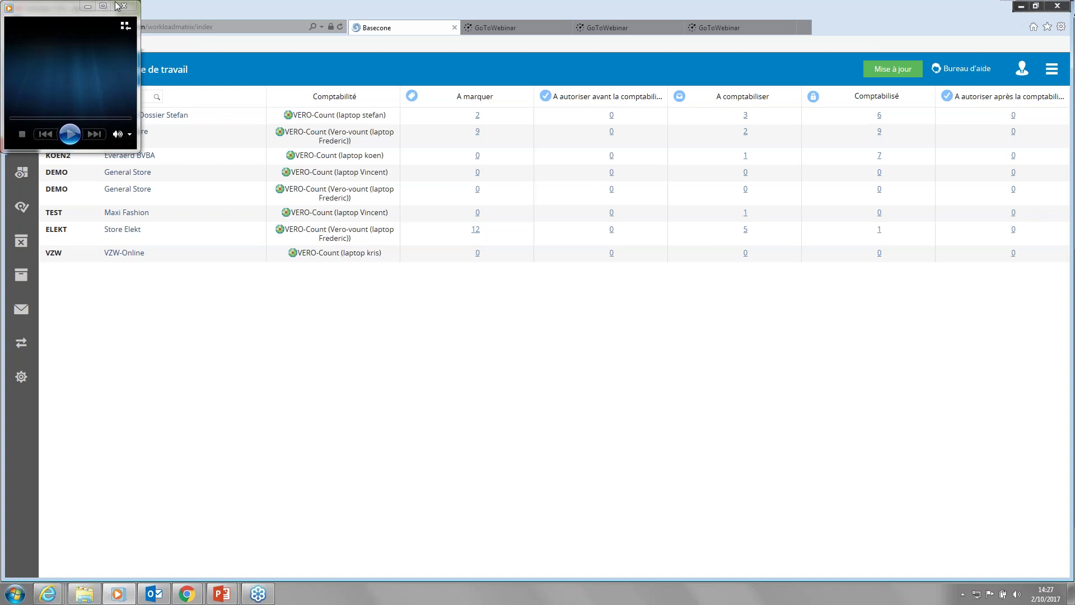
# Watch the Spenser invoice video in a maximised player and minimise the player.
pyautogui.click(62, 23)
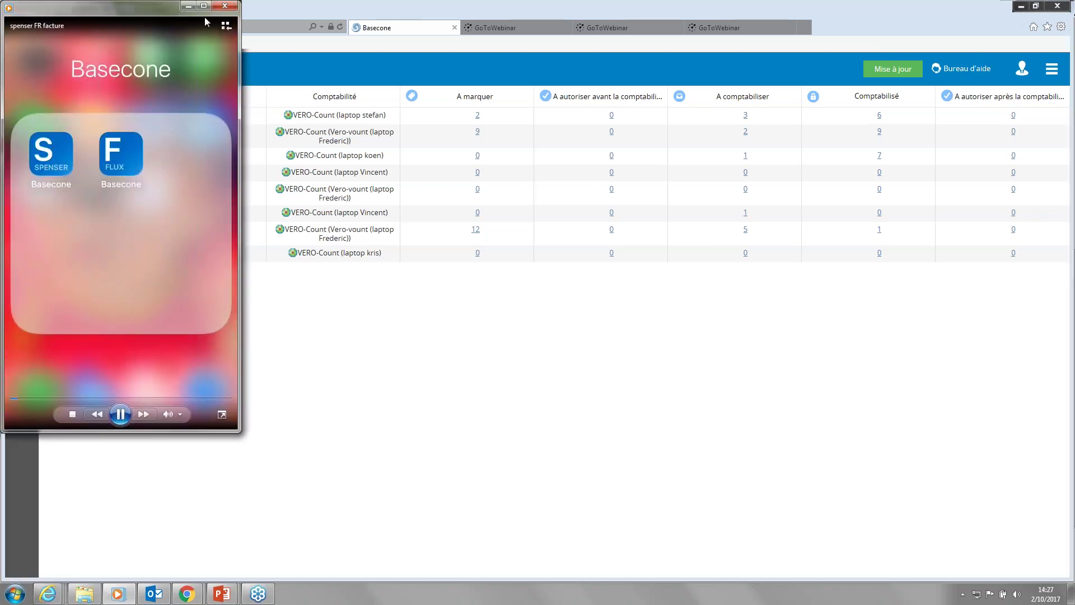
pyautogui.click(203, 6)
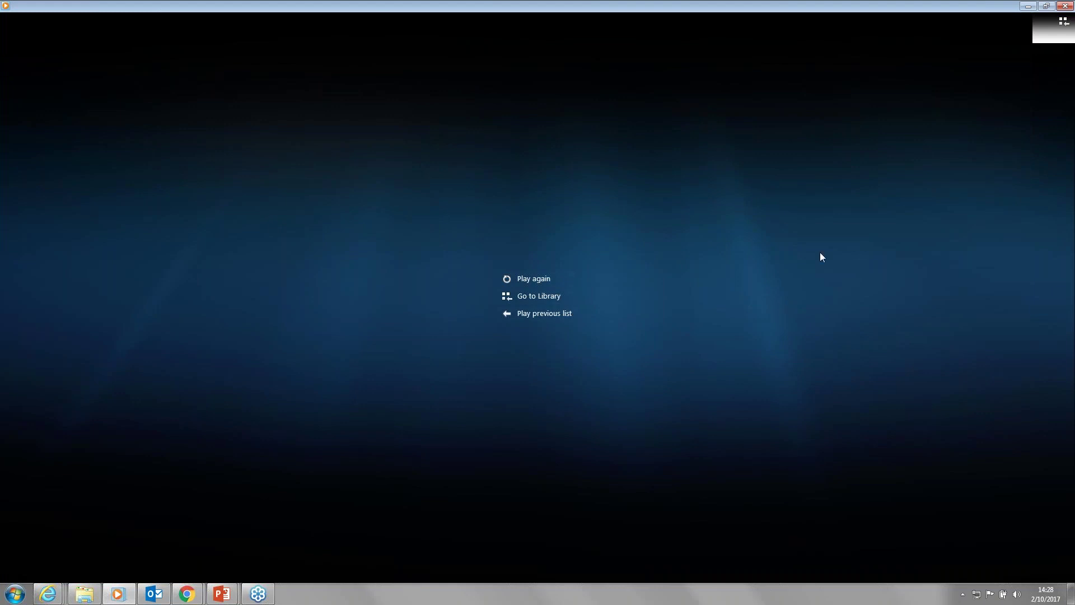
pyautogui.click(1022, 7)
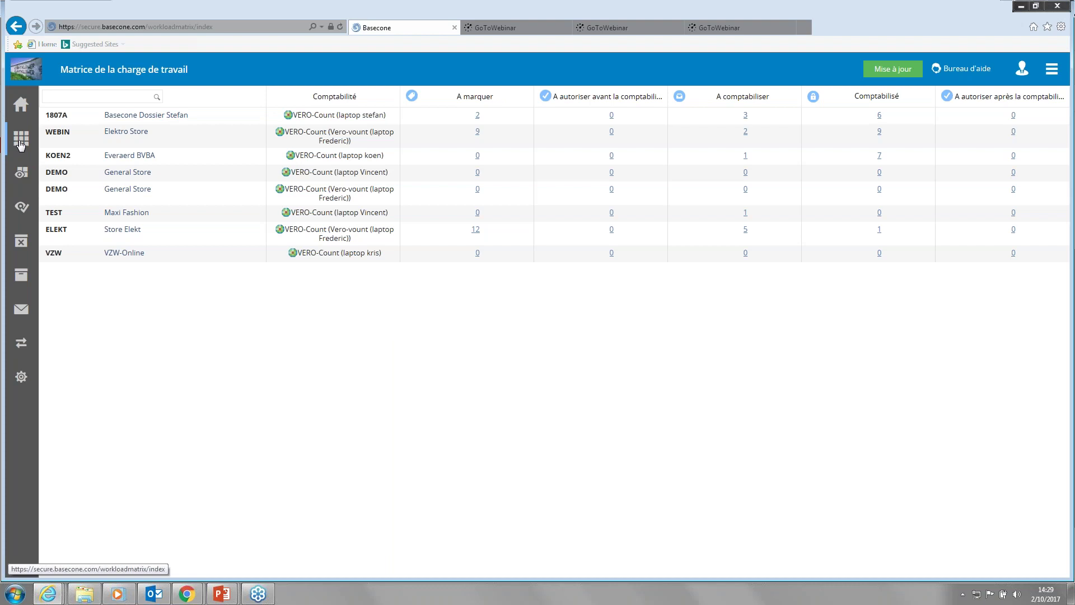
# Switch to the Basecone window in Chrome and open the Elektro Store document archive.
pyautogui.moveTo(190, 597)
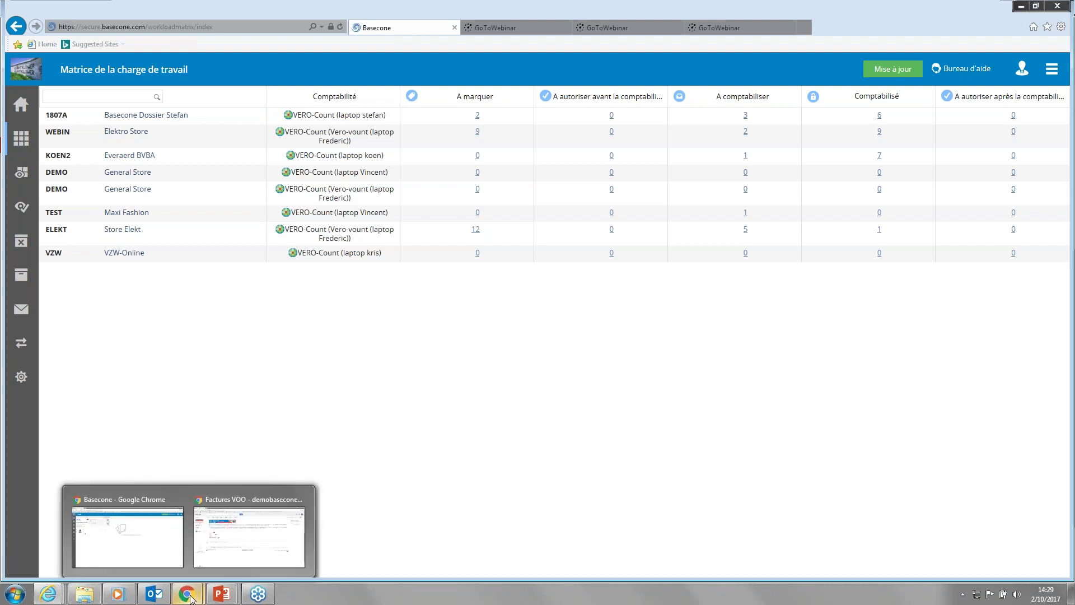
pyautogui.click(150, 526)
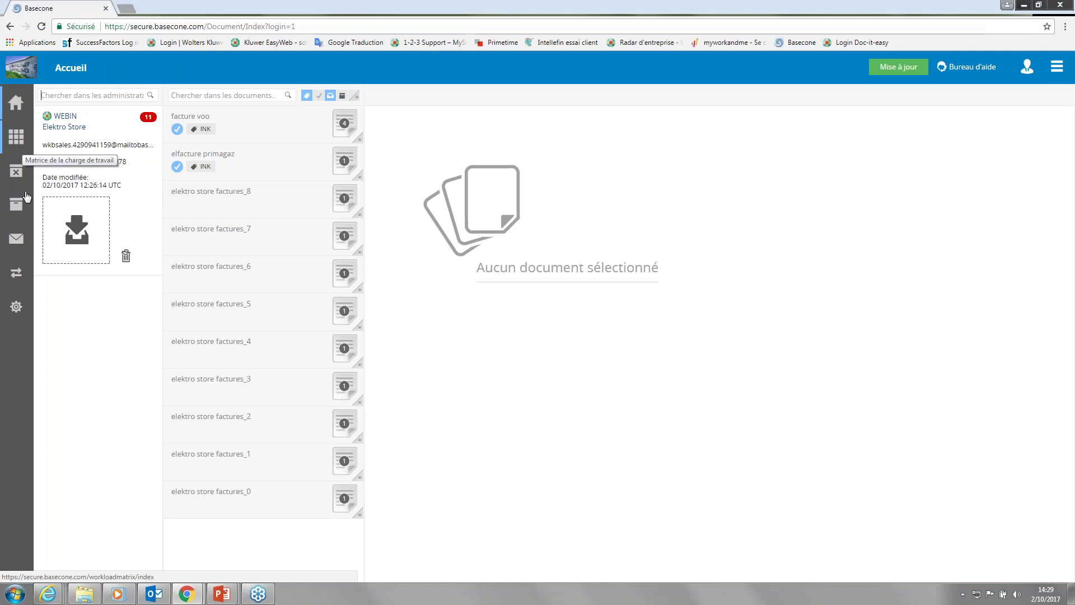
pyautogui.click(16, 205)
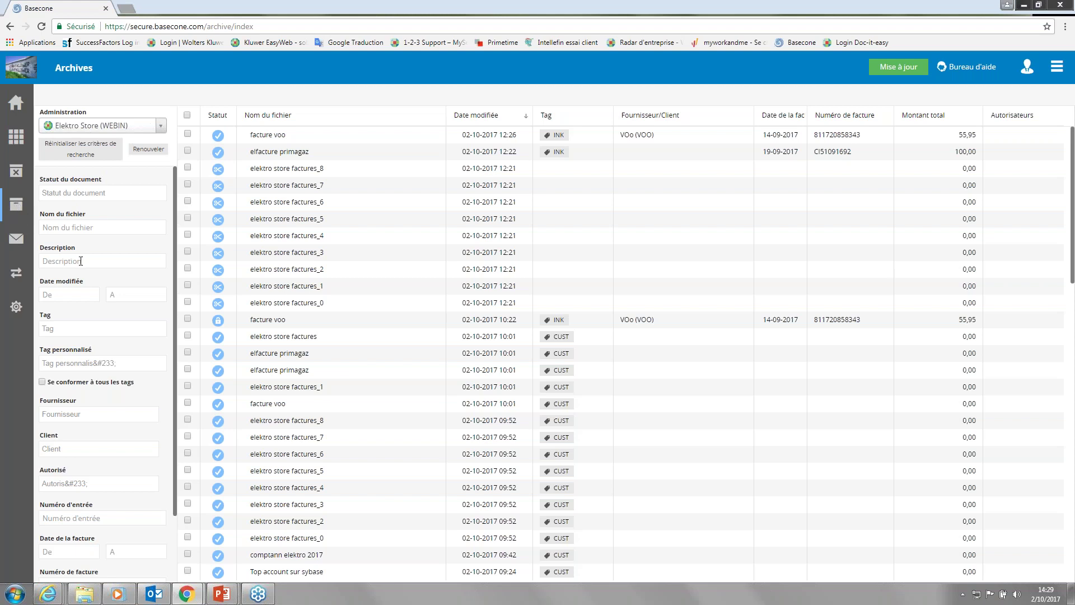
# Search the archive for file name proximus, view the proximus 2 invoice and close its preview.
pyautogui.click(85, 228)
pyautogui.write('prox')
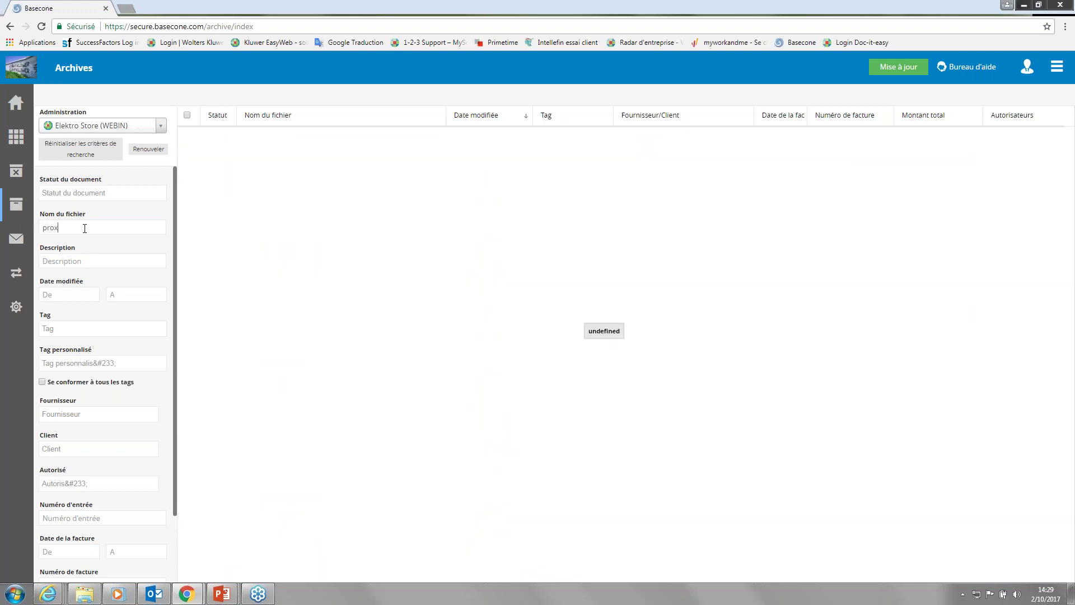
pyautogui.write('imus')
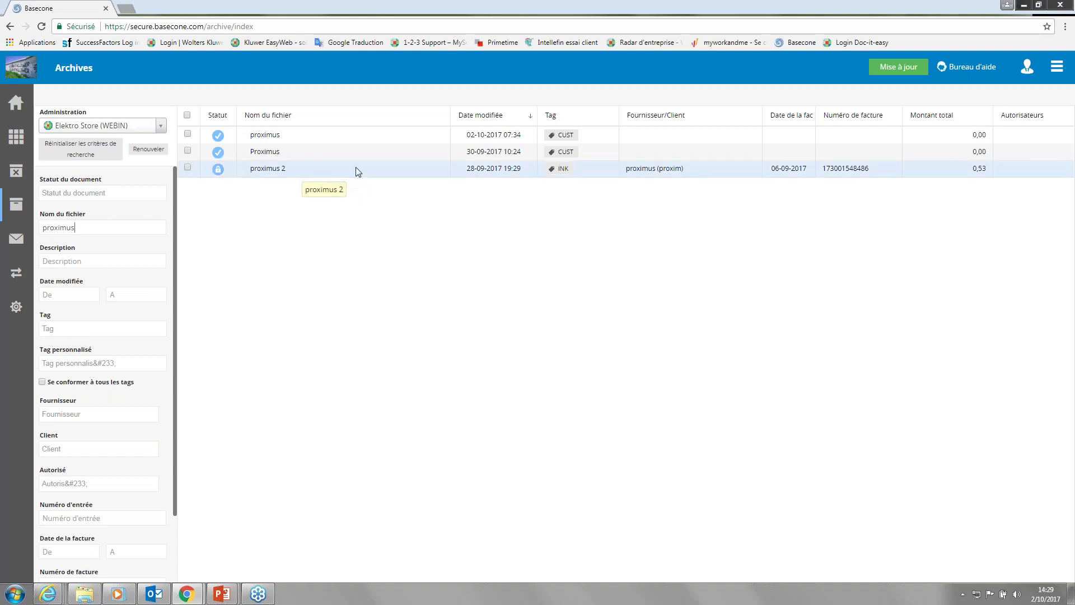
pyautogui.click(600, 173)
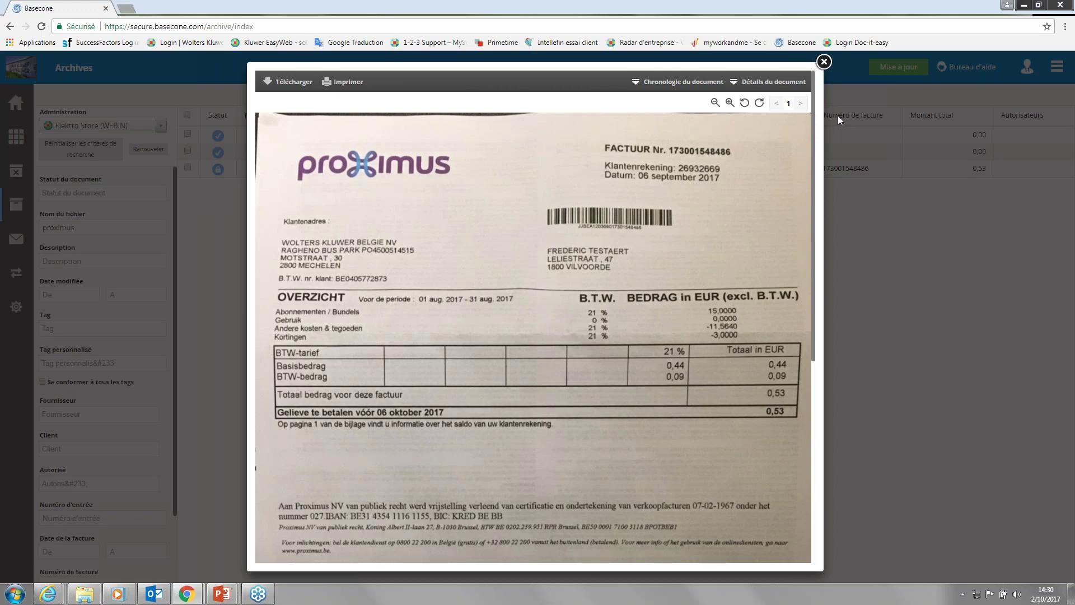
pyautogui.click(823, 61)
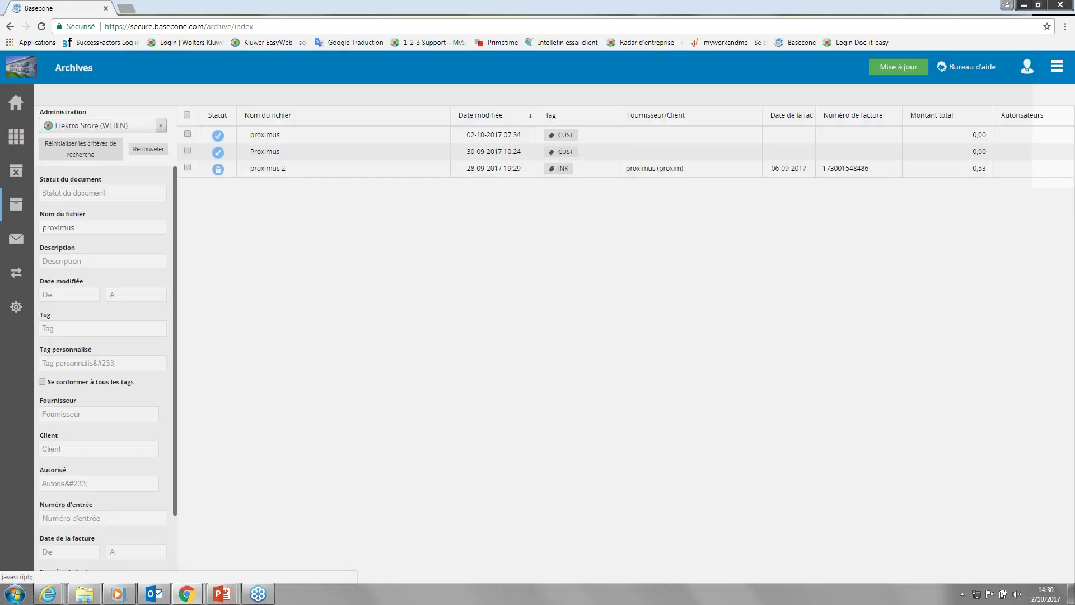